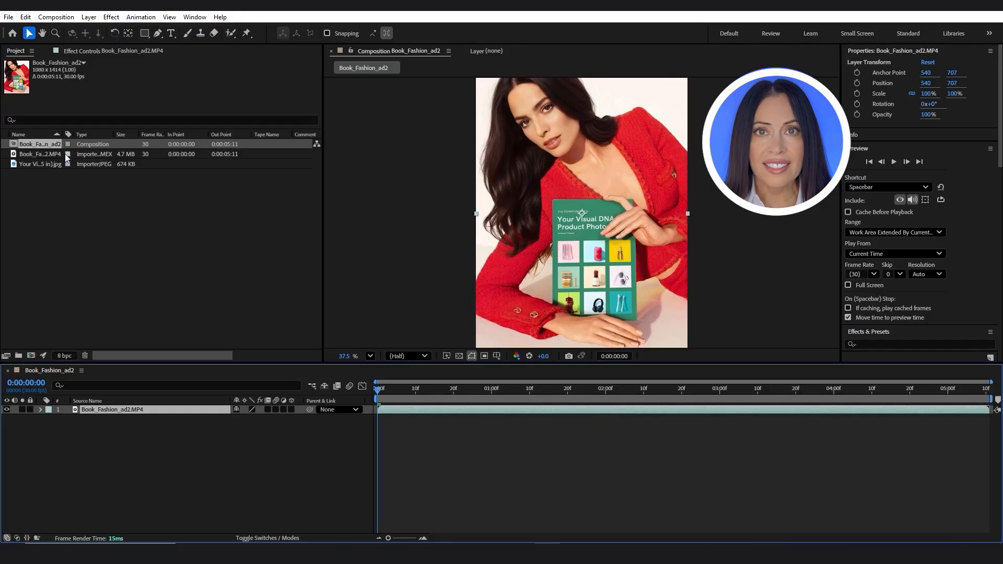
# Add the book cover JPEG above the video layer and pre-compose it, moving all attributes into the new composition and opening it.
pyautogui.click(39, 164)
pyautogui.moveTo(38, 163); pyautogui.dragTo(79, 413)
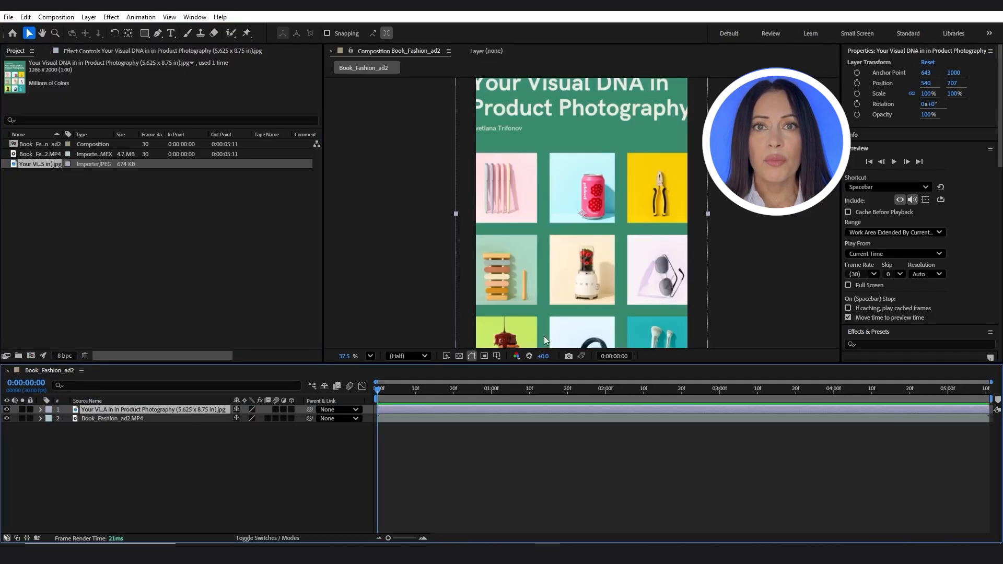
pyautogui.rightClick(163, 410)
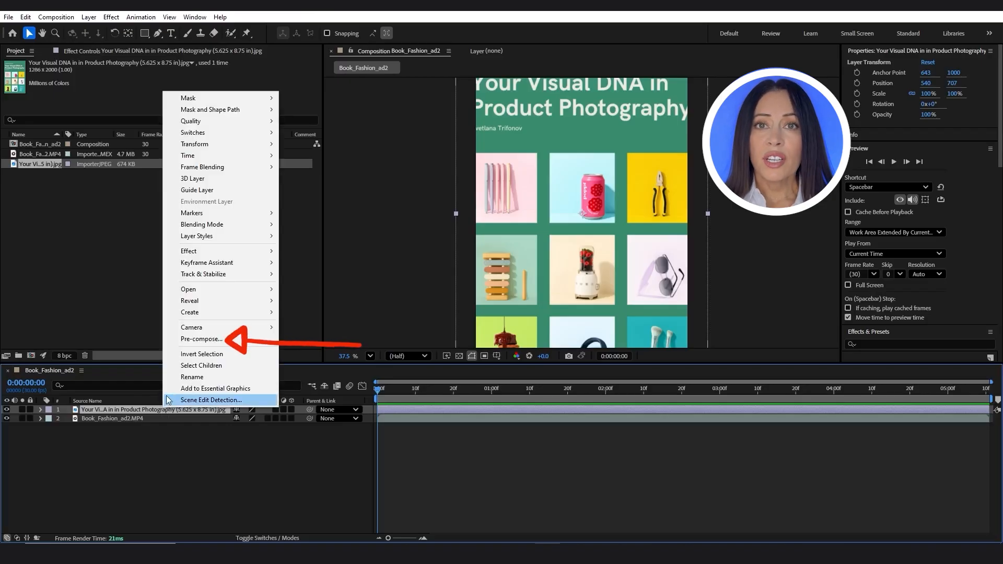
pyautogui.click(198, 339)
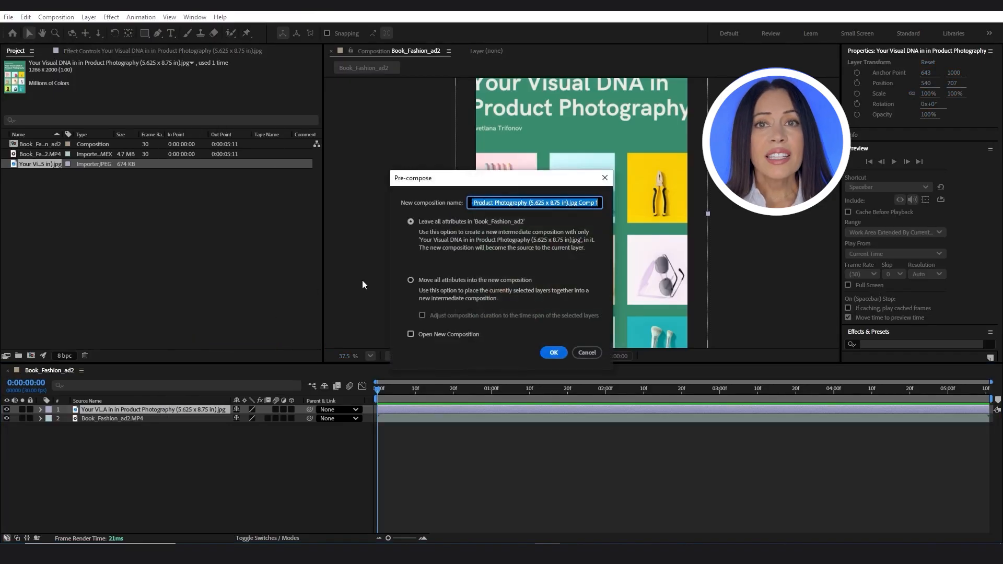
pyautogui.click(411, 280)
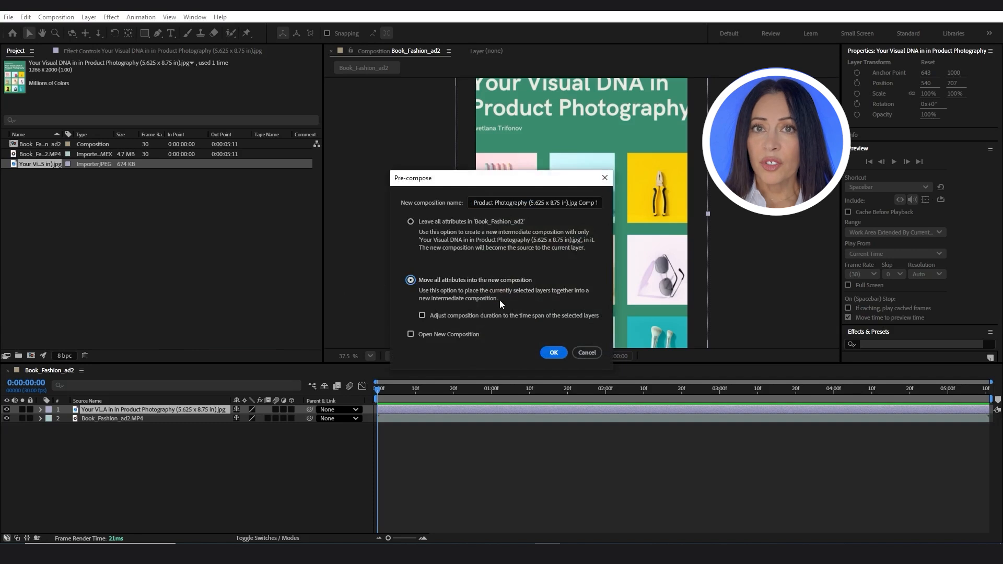
pyautogui.click(411, 335)
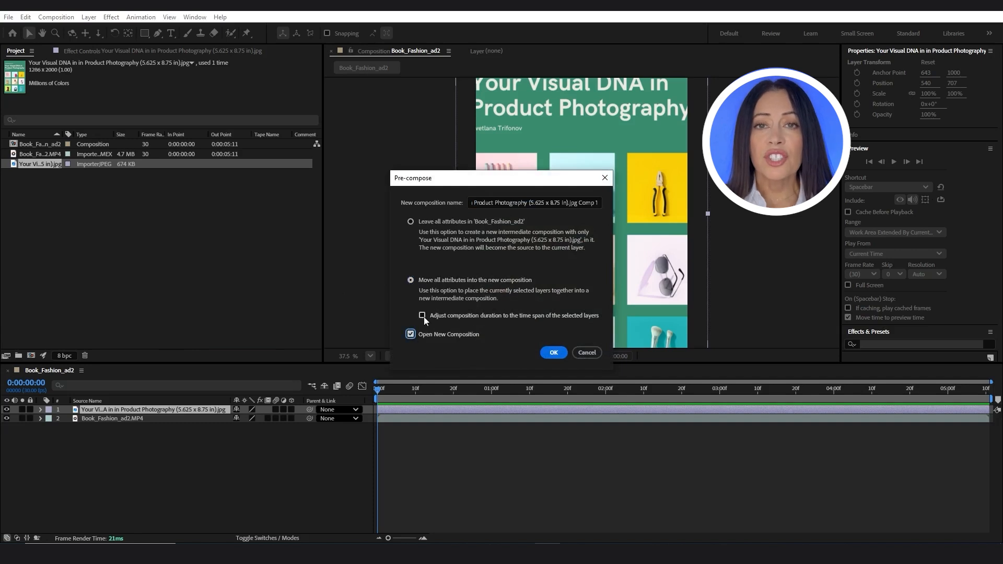
pyautogui.click(553, 352)
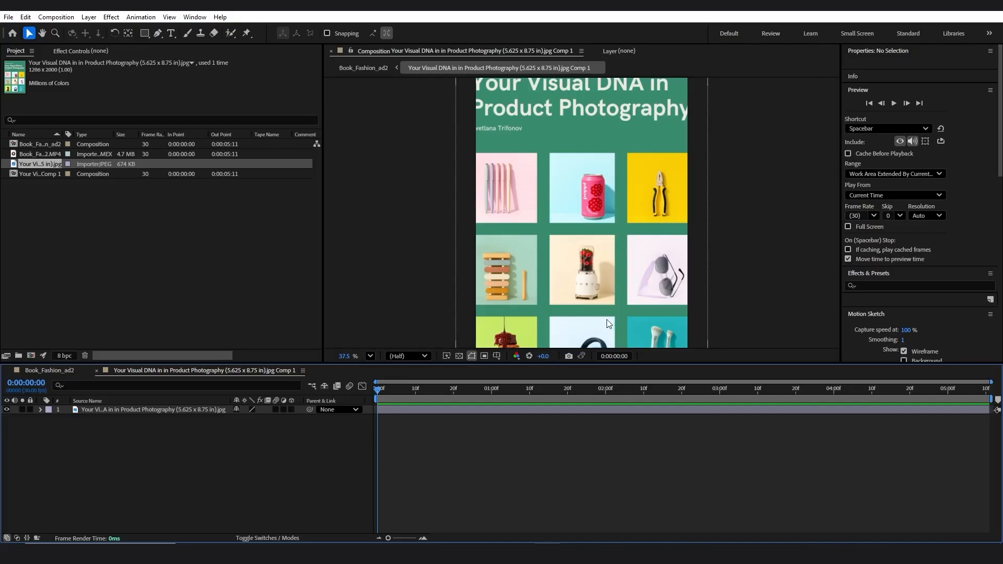
# Fit the book cover image to the full composition size and close the cover composition to return to Book_Fashion_ad2.
pyautogui.rightClick(194, 410)
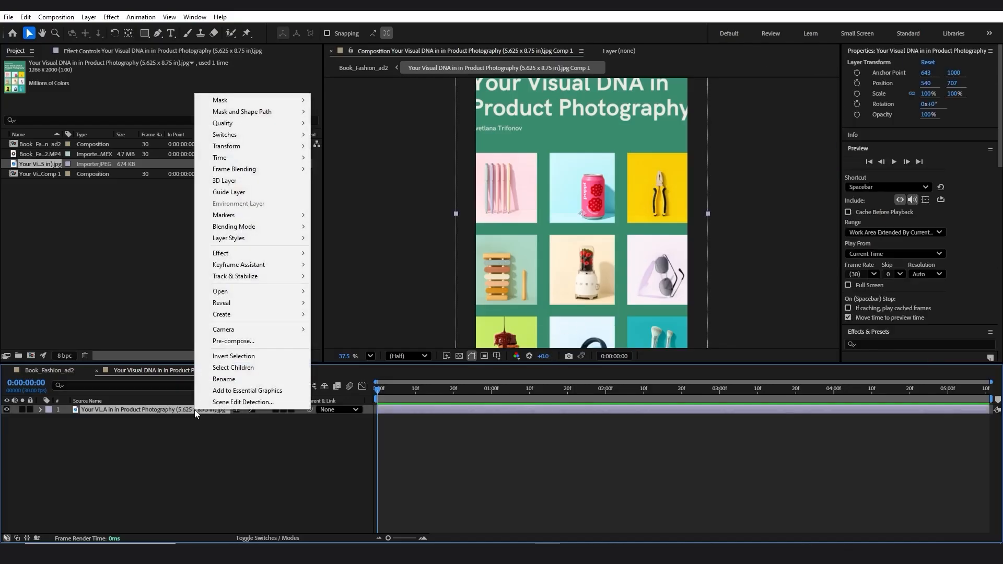
pyautogui.moveTo(234, 152)
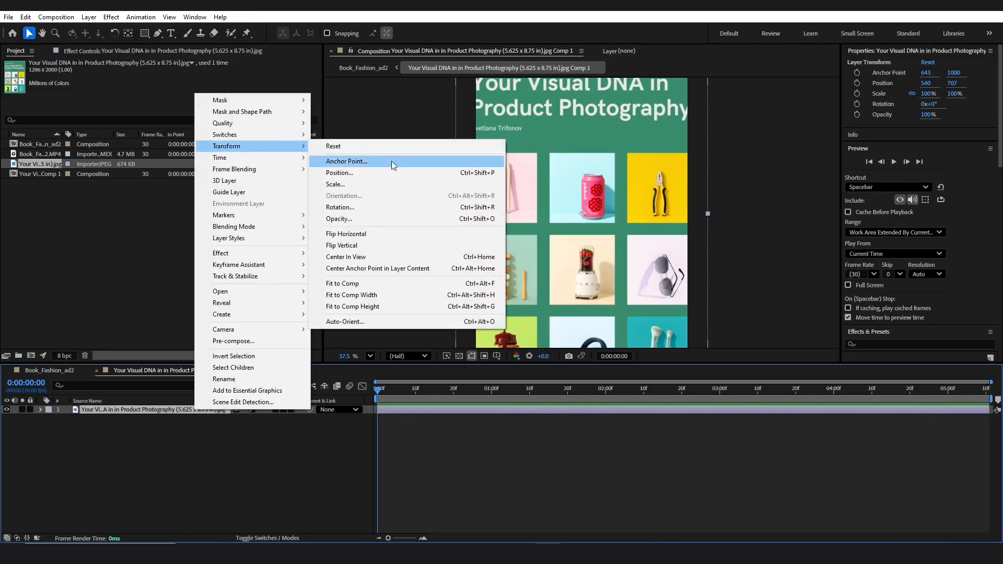
pyautogui.click(344, 283)
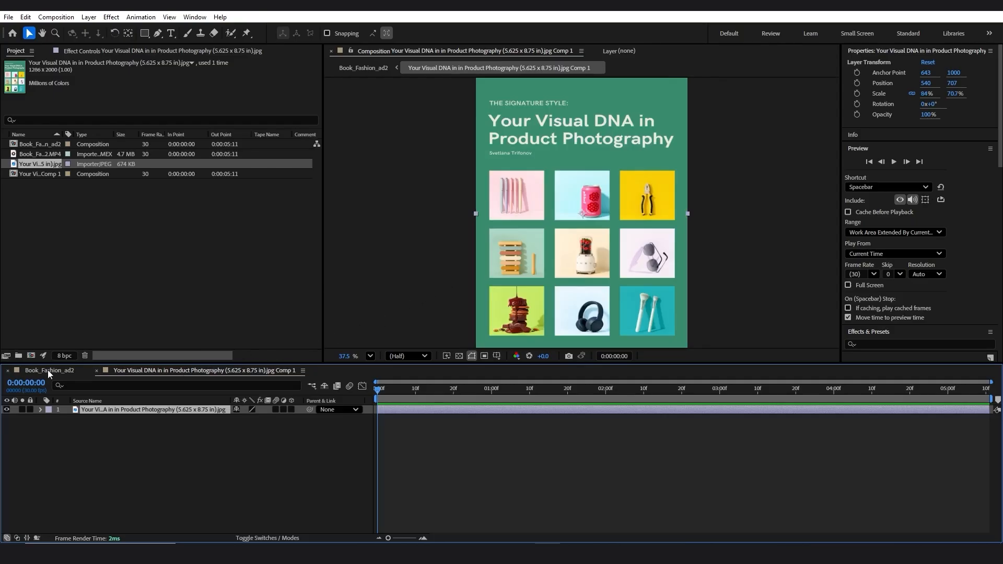
pyautogui.click(97, 371)
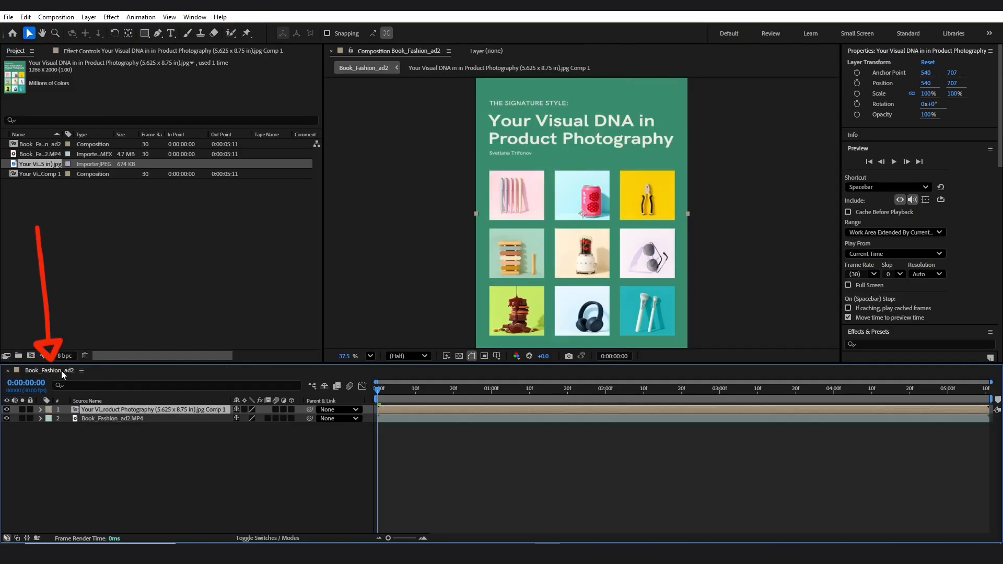
# Hide the cover composition layer, select Book_Fashion_ad2.MP4 and scrub through the footage to inspect how the book moves.
pyautogui.click(7, 410)
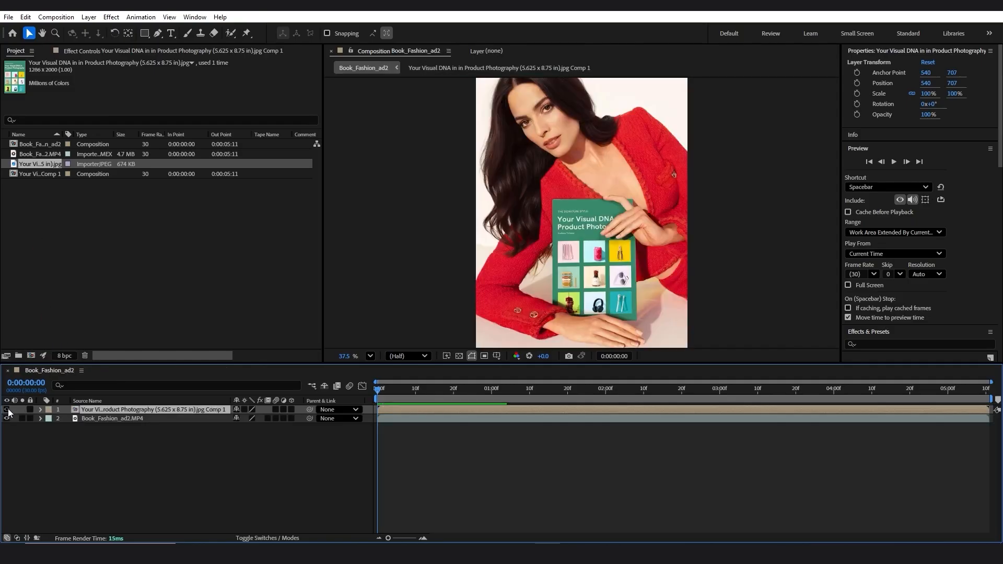
pyautogui.click(90, 419)
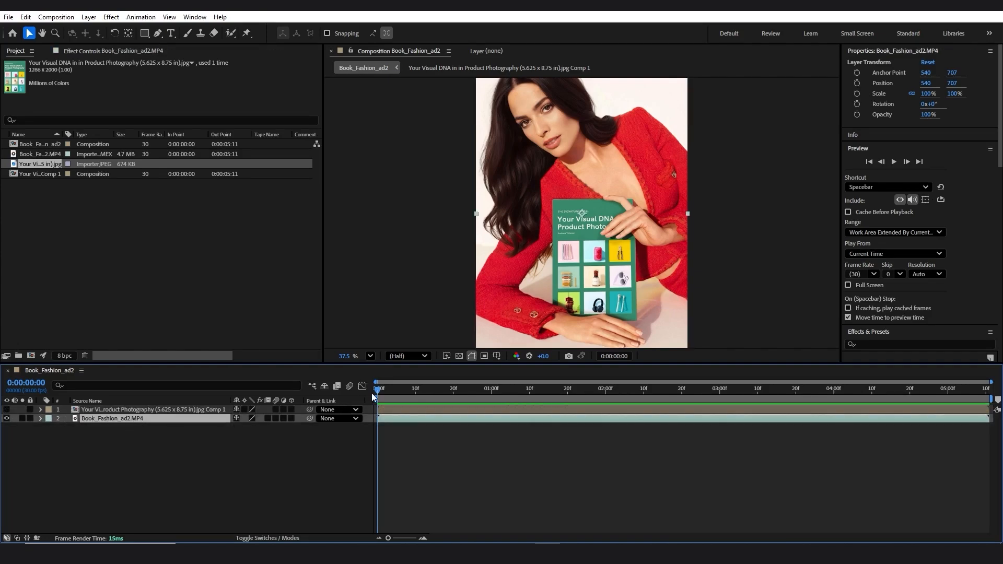
pyautogui.moveTo(376, 392); pyautogui.dragTo(983, 408)
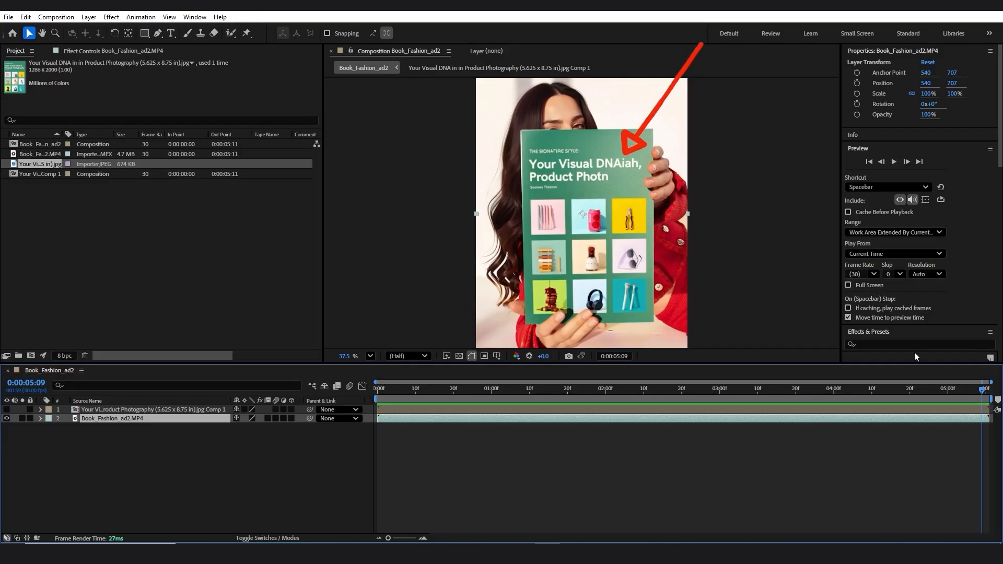
pyautogui.moveTo(983, 396); pyautogui.dragTo(380, 423)
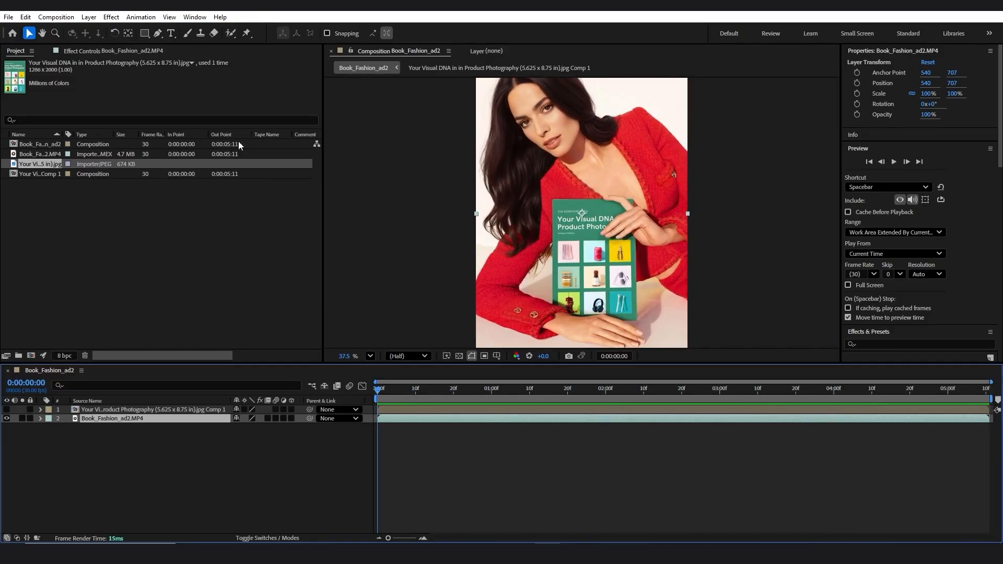
# Apply Boris FX Mocha tracking to Book_Fashion_ad2.MP4, launch Mocha AE and switch it to the Classic workspace.
pyautogui.click(145, 18)
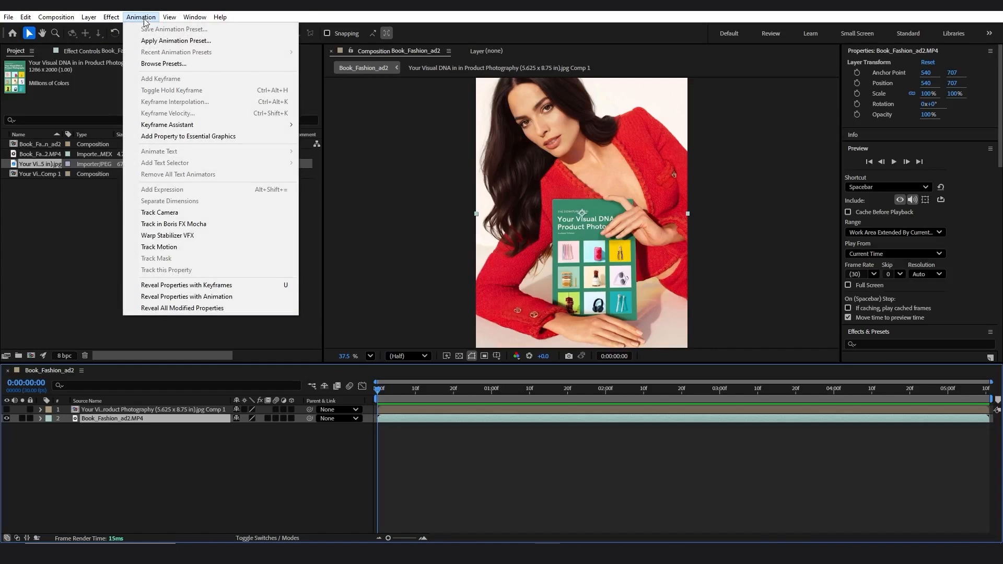
pyautogui.click(204, 225)
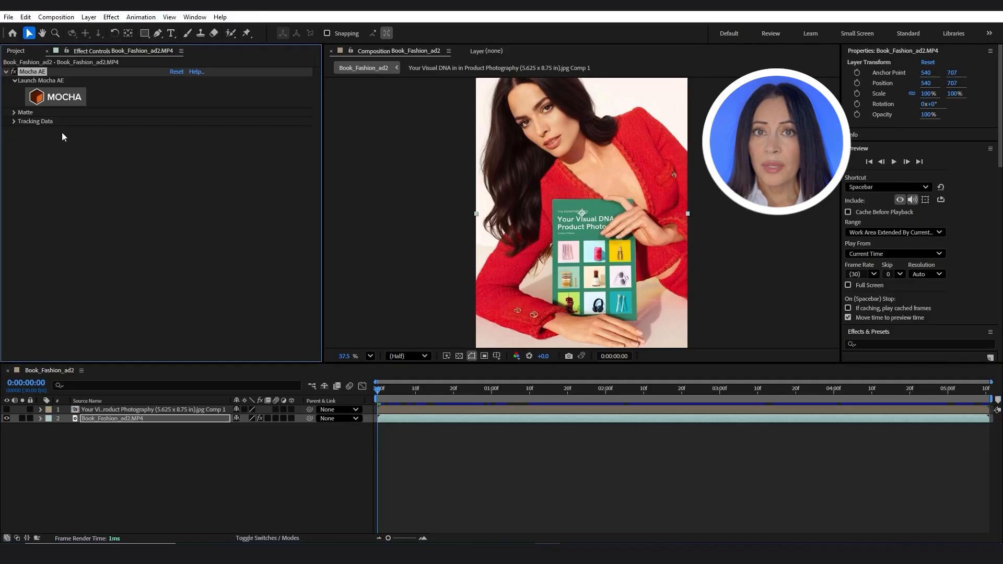
pyautogui.click(60, 98)
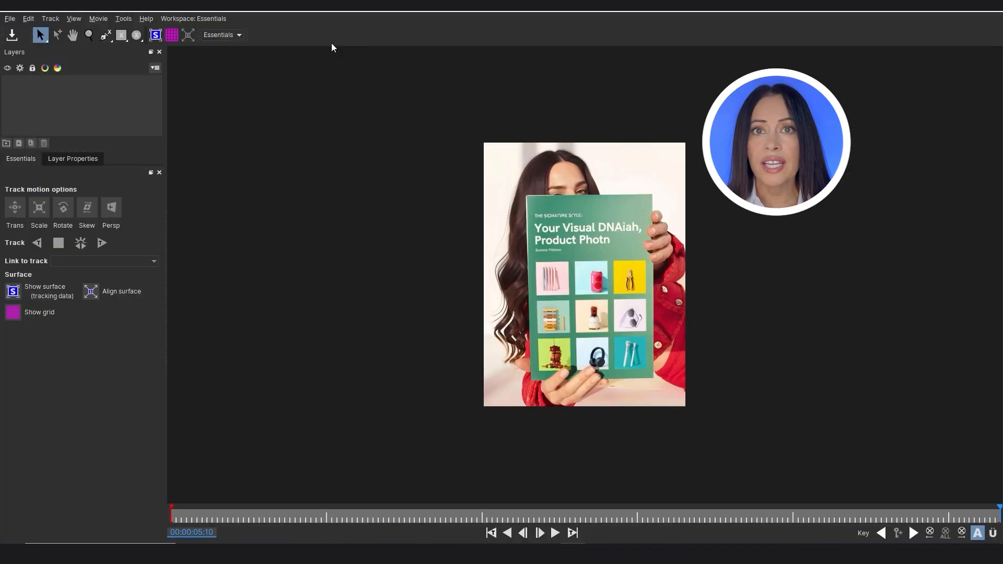
pyautogui.click(224, 35)
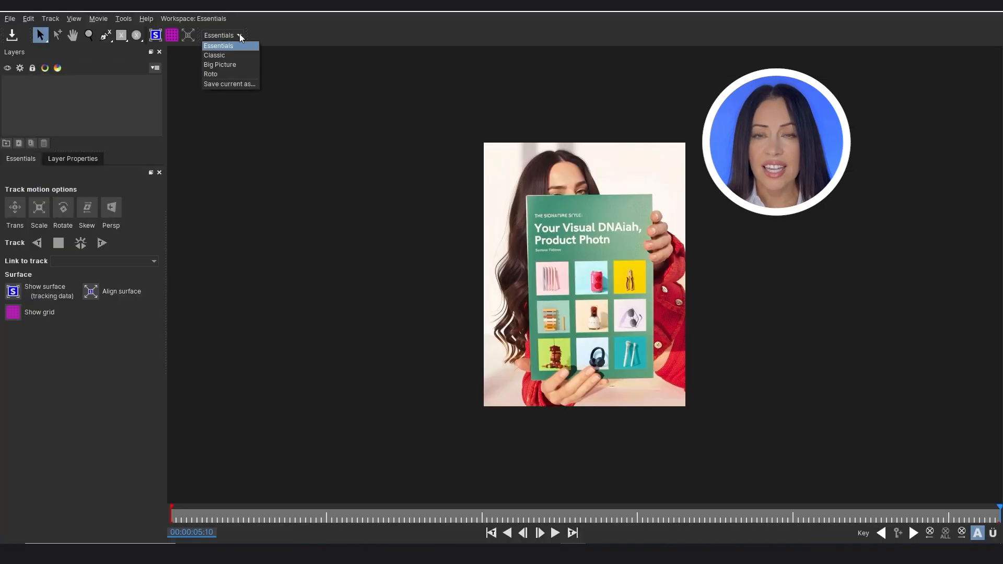
pyautogui.click(215, 55)
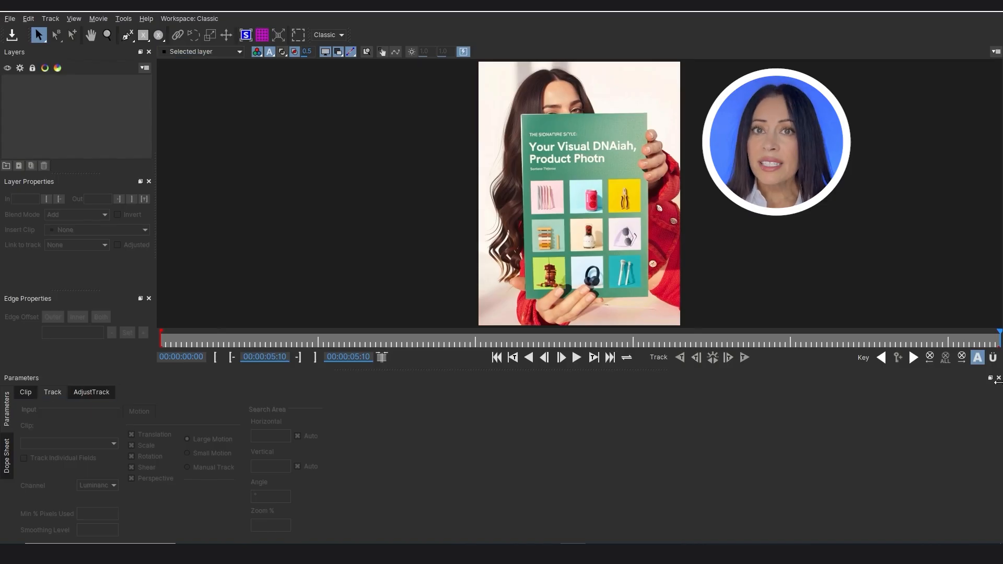
# On the last frame, 00:00:05:10, draw a closed four-point spline around the outer edges of the book.
pyautogui.moveTo(999, 383)
pyautogui.mouseDown()
pyautogui.moveTo(418, 361)
pyautogui.moveTo(163, 334)
pyautogui.moveTo(262, 321)
pyautogui.moveTo(443, 329)
pyautogui.moveTo(920, 319)
pyautogui.mouseUp()
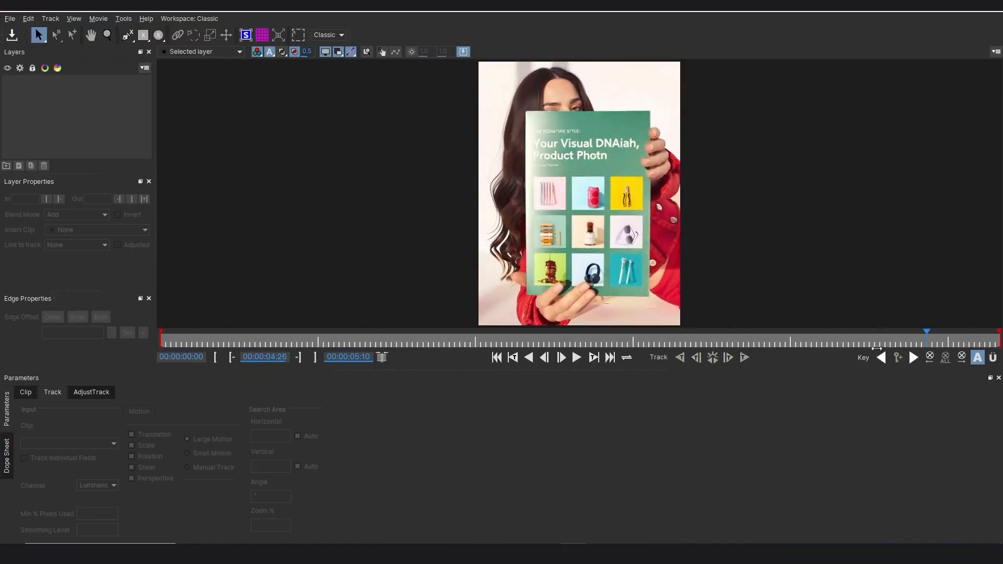
pyautogui.moveTo(920, 319); pyautogui.dragTo(997, 320)
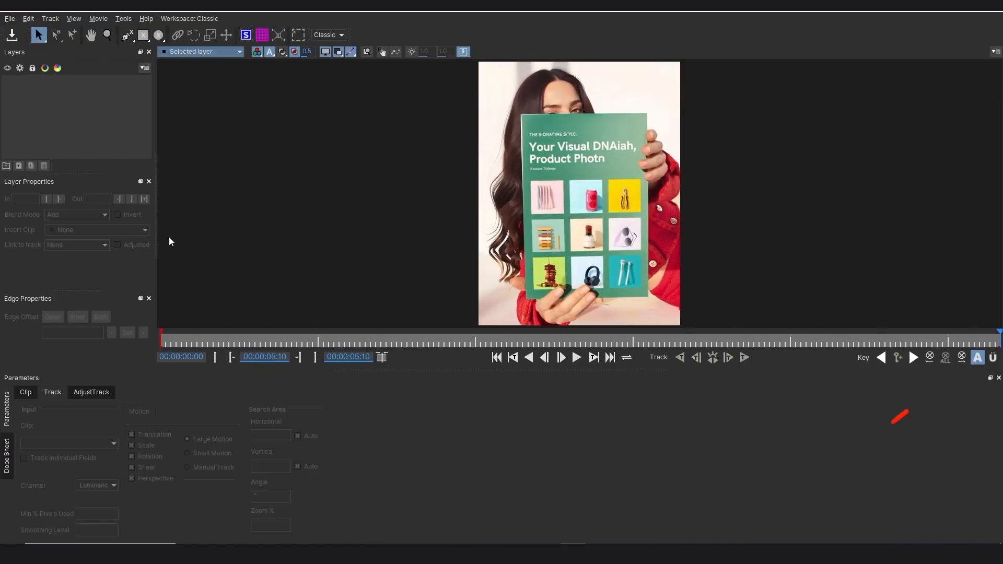
pyautogui.click(127, 36)
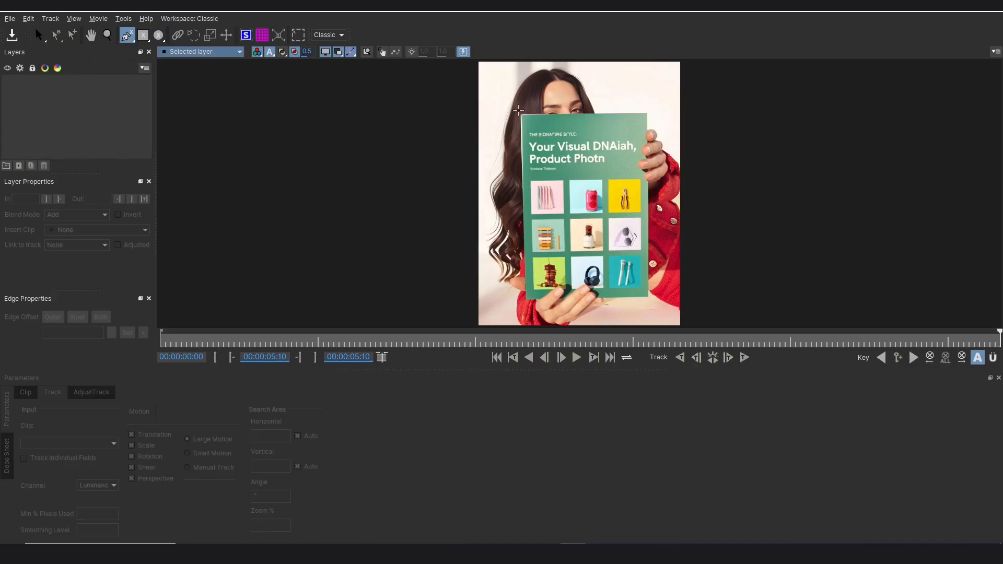
pyautogui.click(519, 110)
pyautogui.click(650, 111)
pyautogui.click(651, 301)
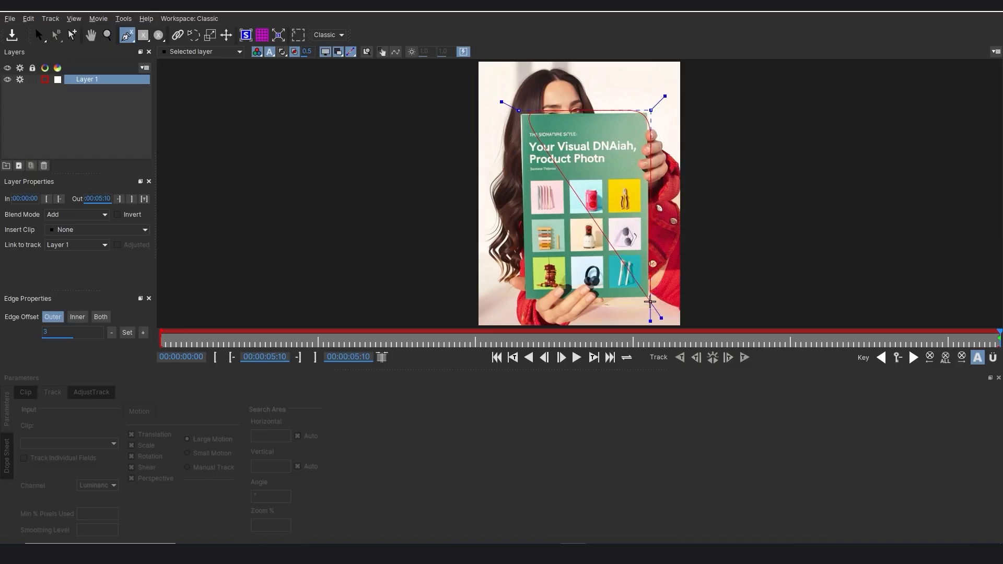
pyautogui.click(522, 302)
pyautogui.click(518, 110)
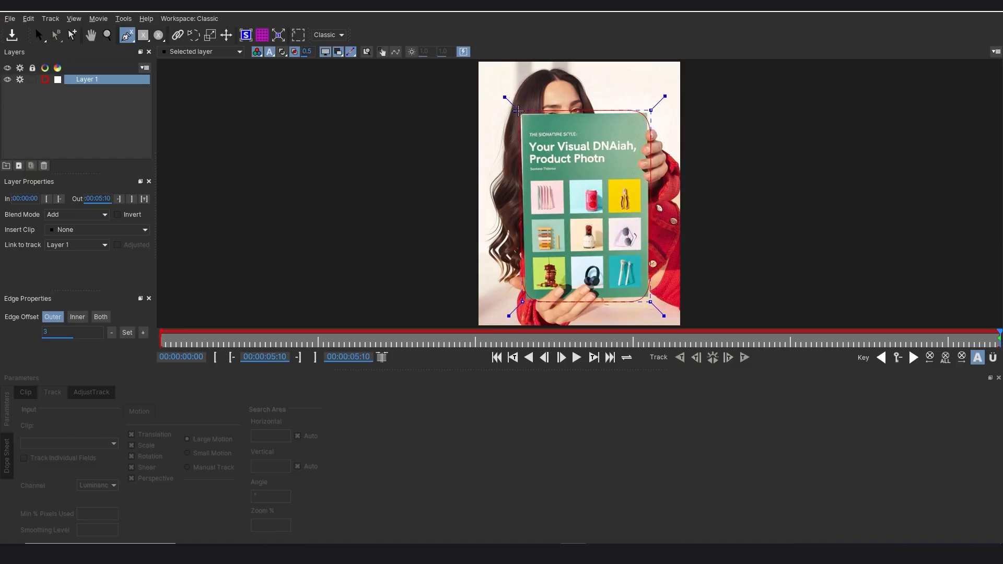
# Sharpen all four corners of the spline so its outline follows the book's rectangular shape.
pyautogui.moveTo(504, 97); pyautogui.dragTo(500, 95)
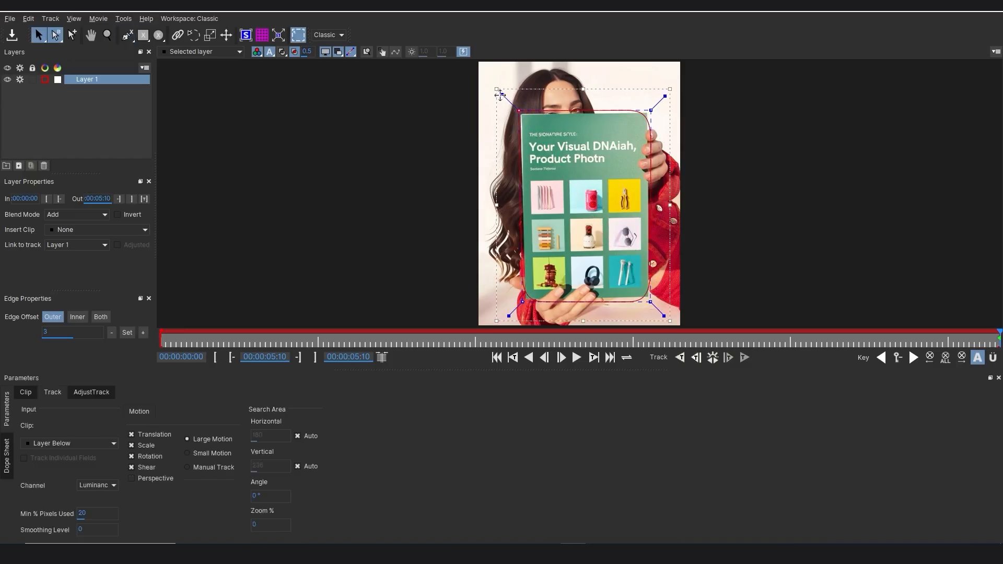
pyautogui.moveTo(665, 96); pyautogui.dragTo(667, 93)
pyautogui.moveTo(663, 315); pyautogui.dragTo(667, 318)
pyautogui.moveTo(505, 314); pyautogui.dragTo(506, 318)
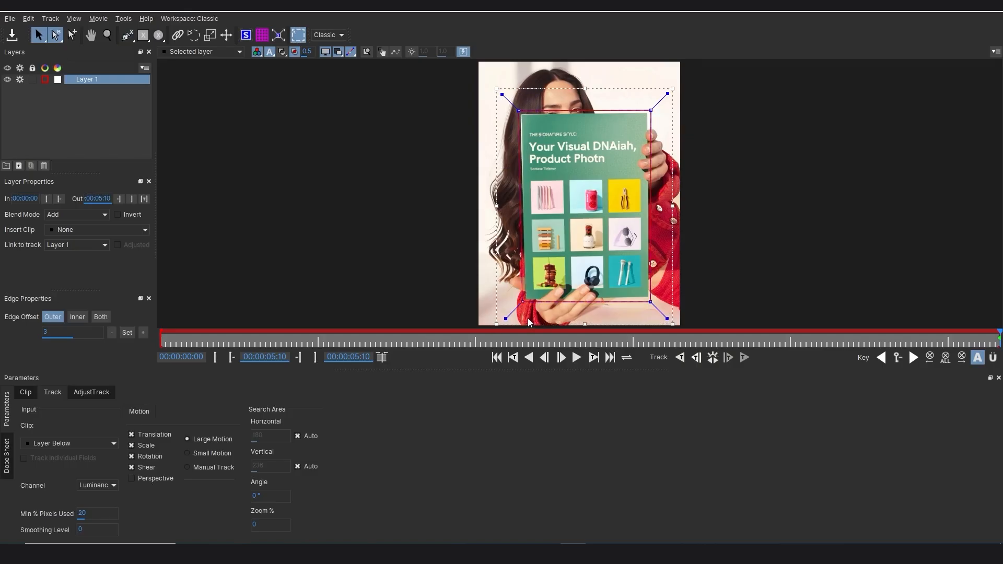
# Show the planar surface and align its four corners with the corners of the book cover.
pyautogui.click(246, 36)
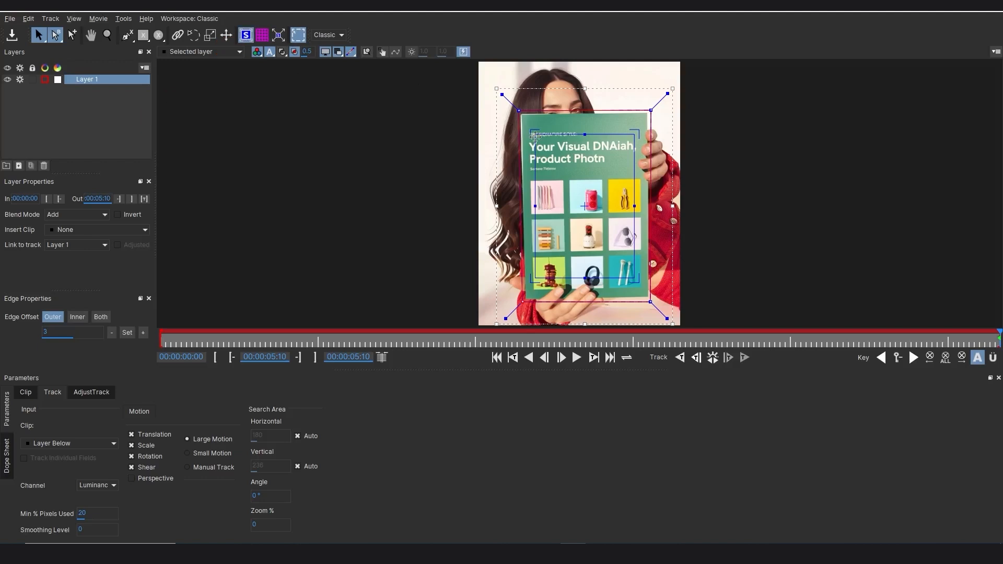
pyautogui.moveTo(538, 136); pyautogui.dragTo(523, 115)
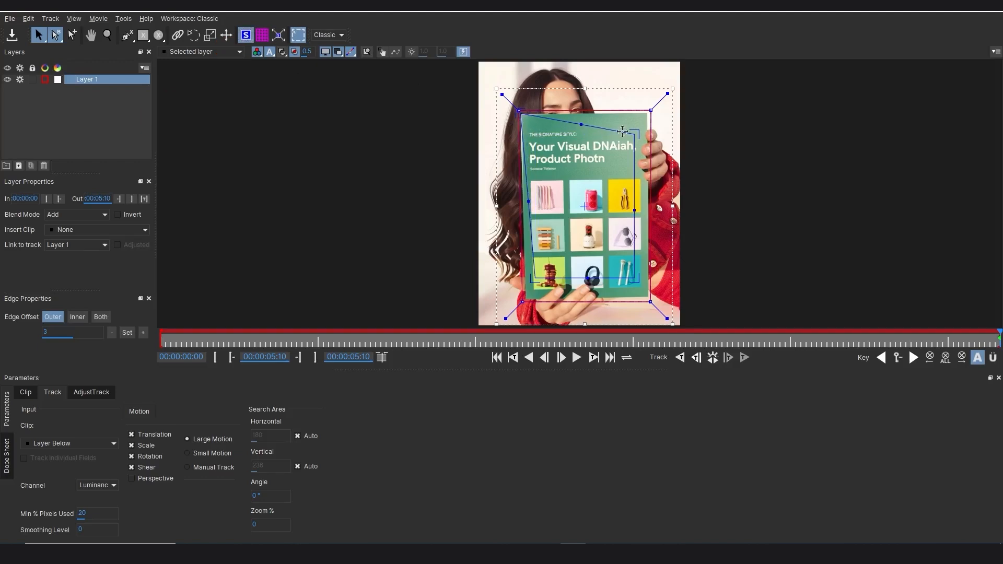
pyautogui.moveTo(636, 132); pyautogui.dragTo(649, 111)
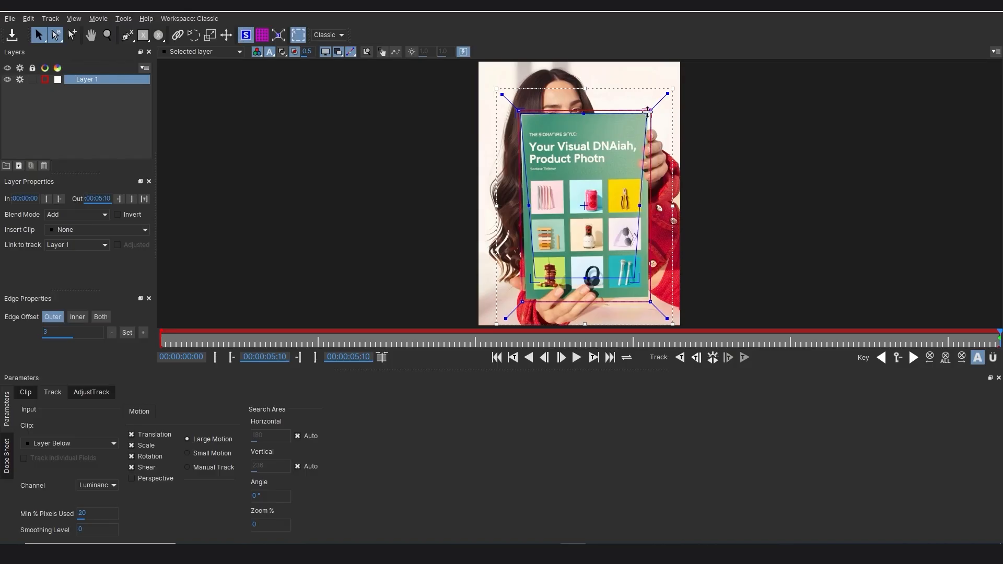
pyautogui.moveTo(641, 300); pyautogui.dragTo(646, 297)
pyautogui.moveTo(533, 281); pyautogui.dragTo(522, 302)
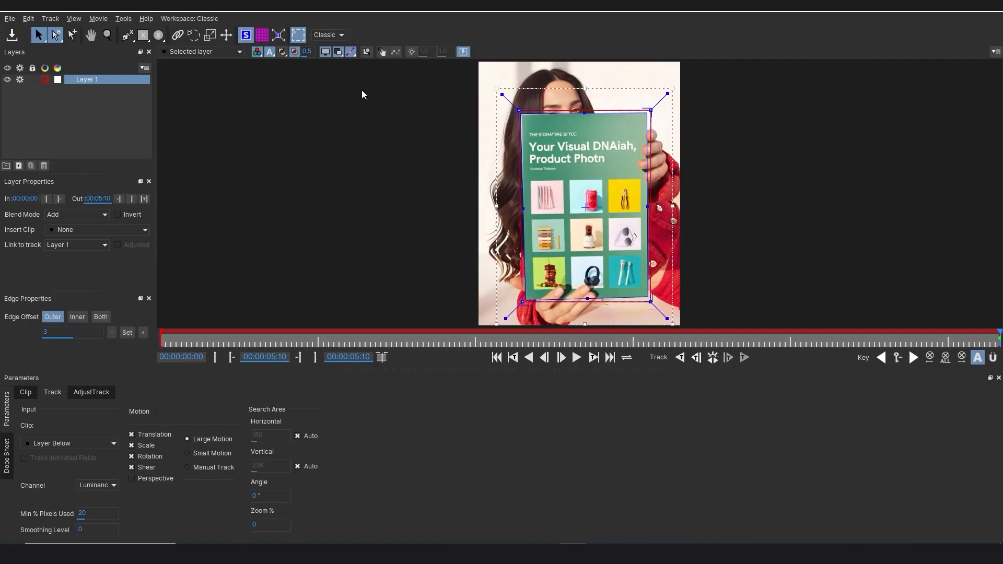
# With the planar grid shown, track the book backwards from the last frame to the start with Perspective motion included.
pyautogui.click(263, 35)
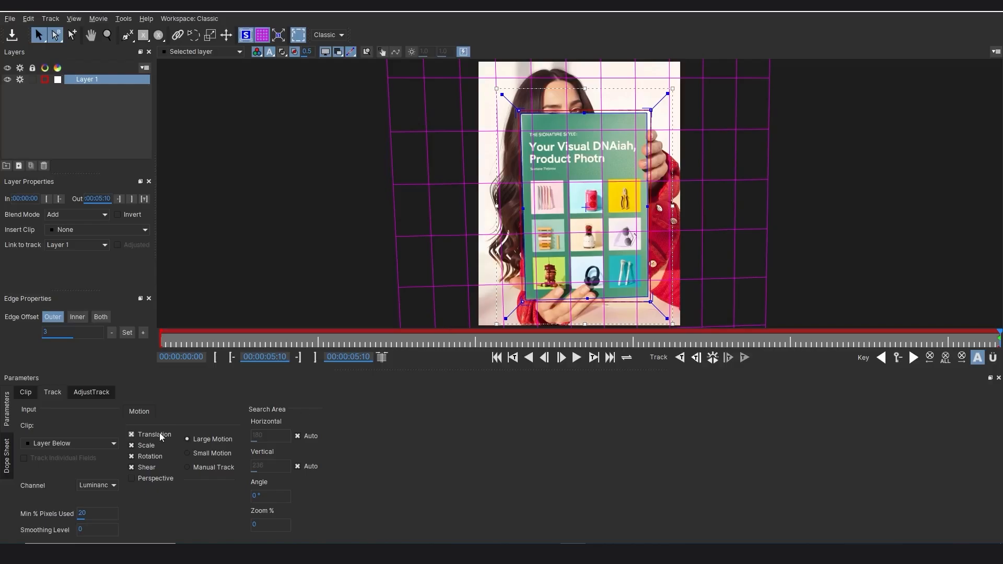
pyautogui.click(133, 478)
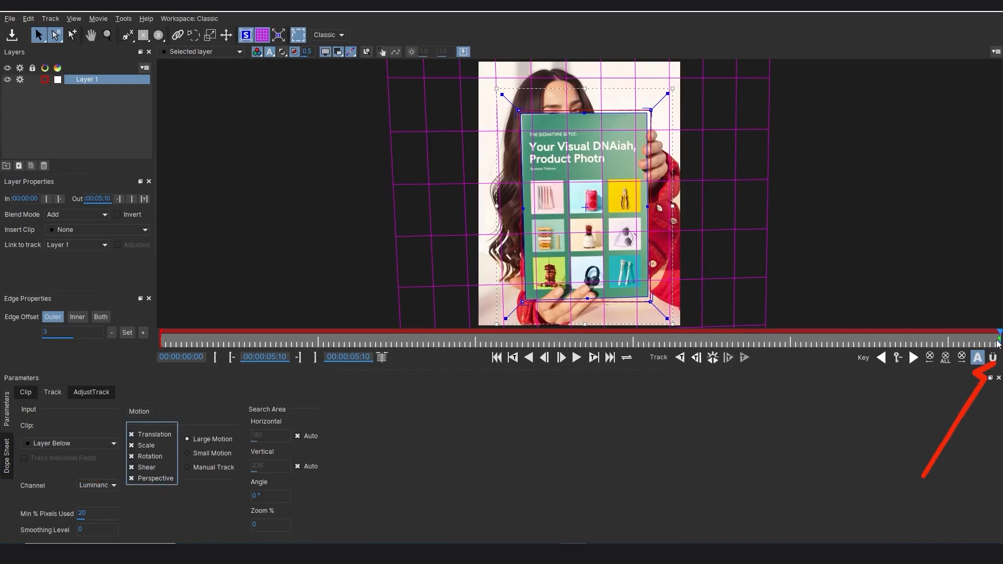
pyautogui.click(680, 358)
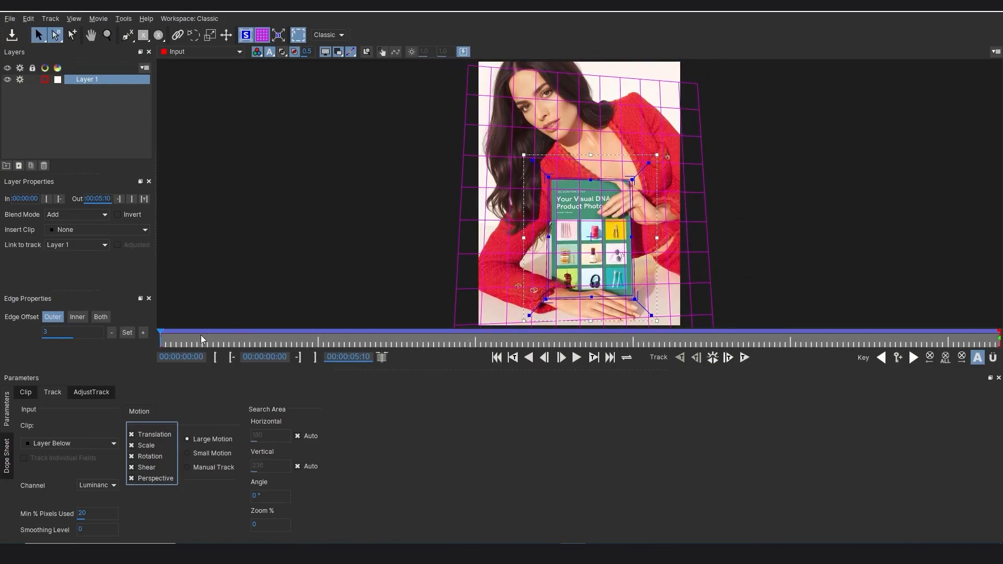
# In AdjustTrack, also enable Scale/Rotation, Shear and Perspective, and set the reference points on the last frame, 00:00:05:10.
pyautogui.moveTo(159, 334); pyautogui.dragTo(361, 335)
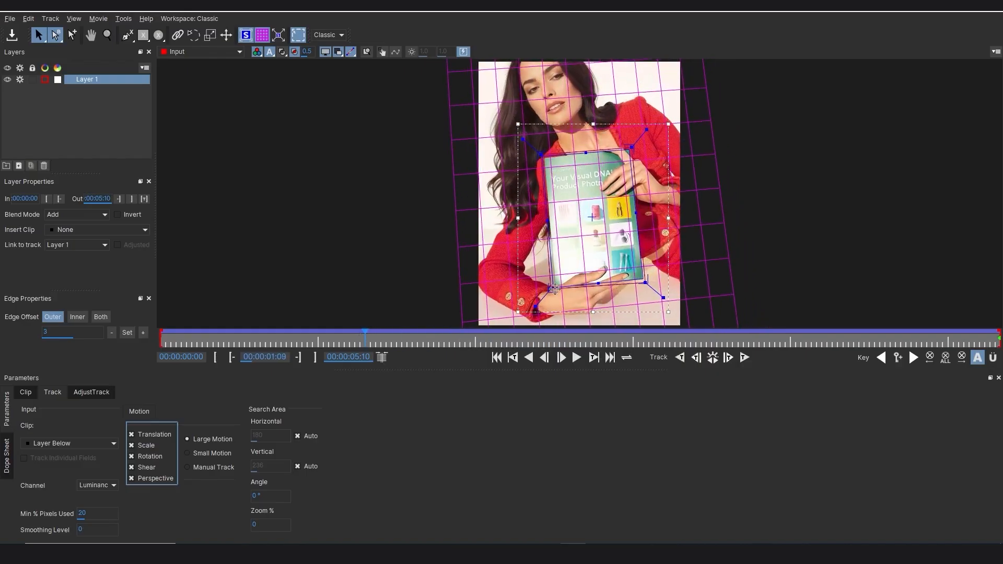
pyautogui.click(95, 398)
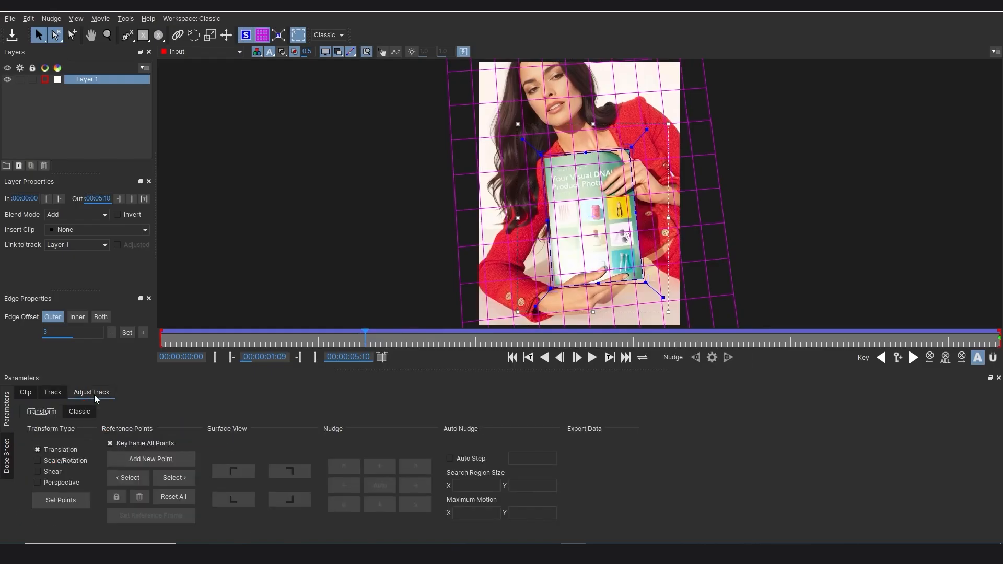
pyautogui.click(38, 461)
pyautogui.click(37, 470)
pyautogui.moveTo(352, 344); pyautogui.dragTo(996, 365)
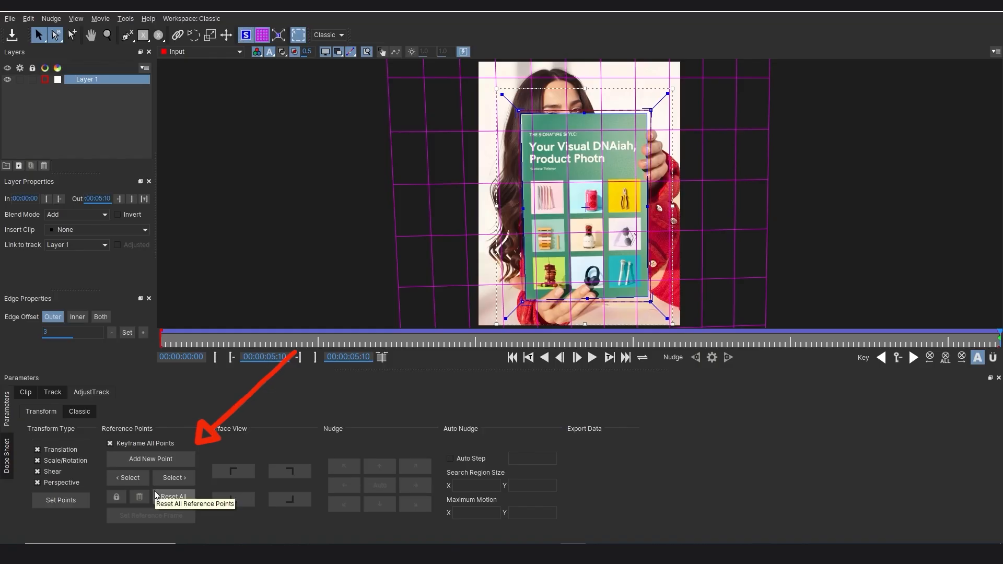
pyautogui.click(57, 500)
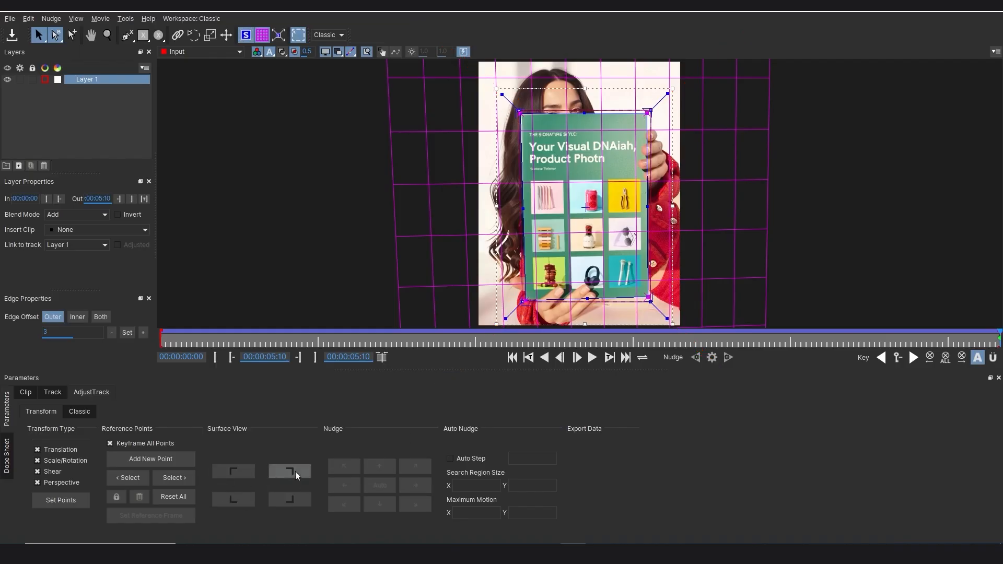
# Inspect all four surface corners in close-up and set the last frame as the reference frame.
pyautogui.click(233, 473)
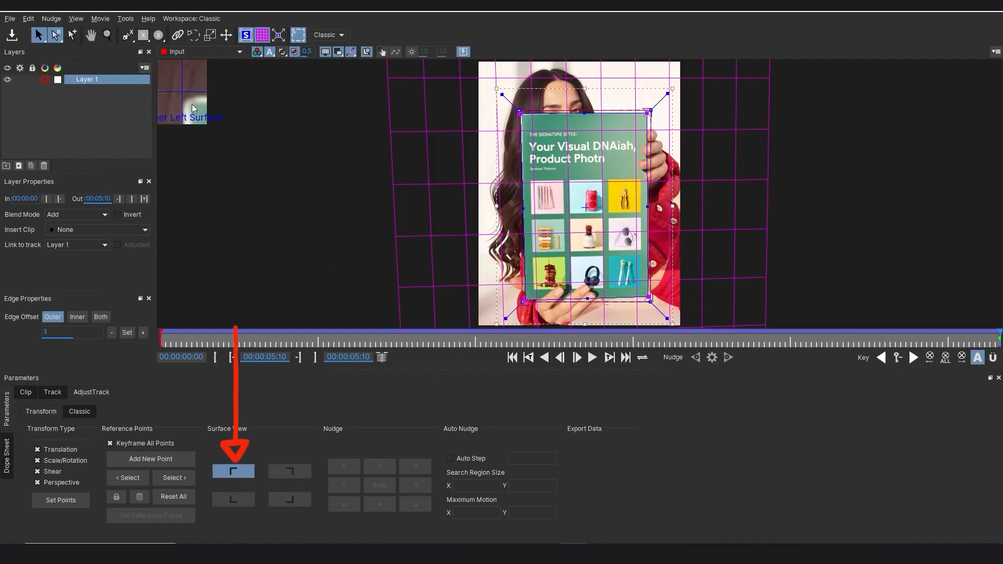
pyautogui.click(238, 504)
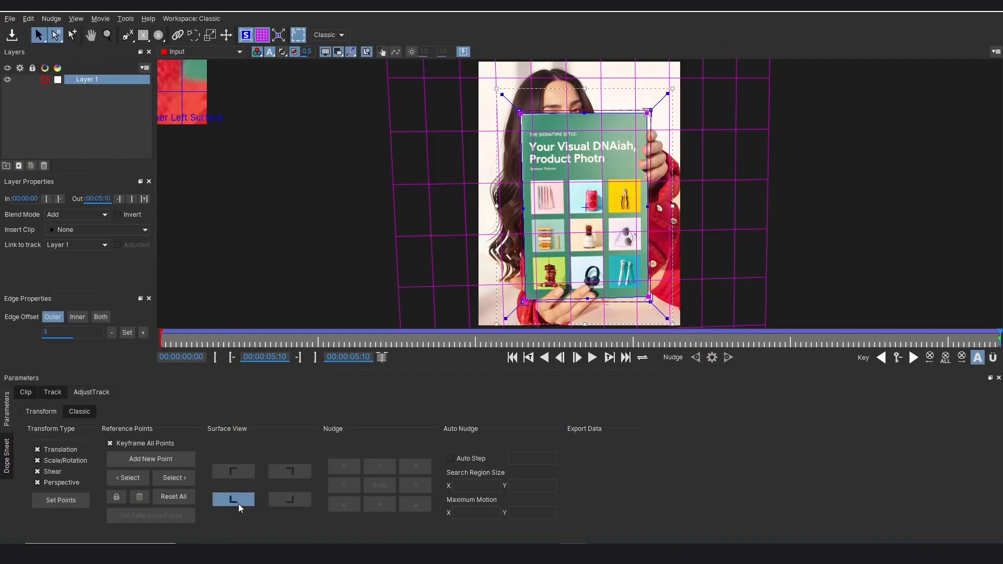
pyautogui.click(282, 496)
pyautogui.click(290, 475)
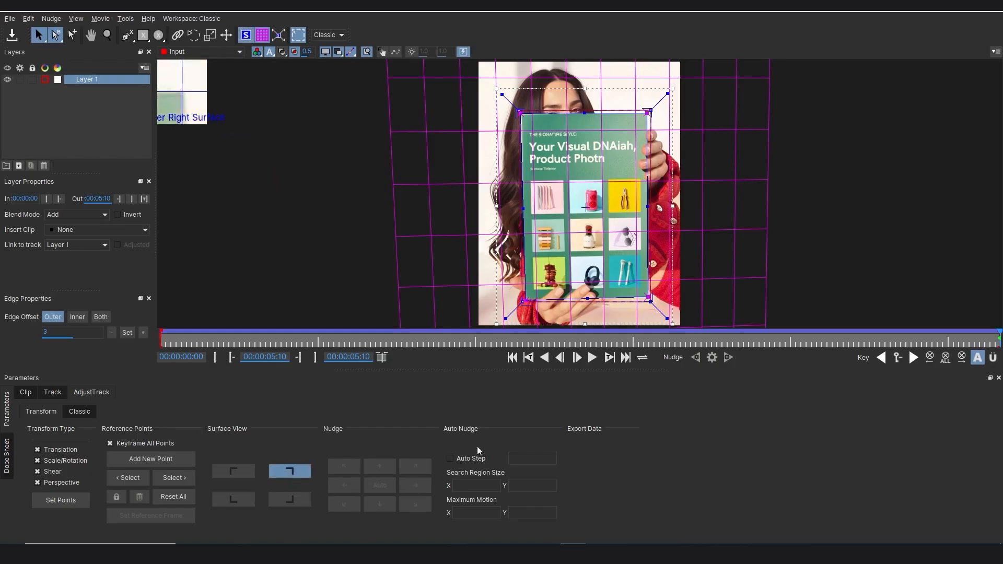
pyautogui.click(164, 479)
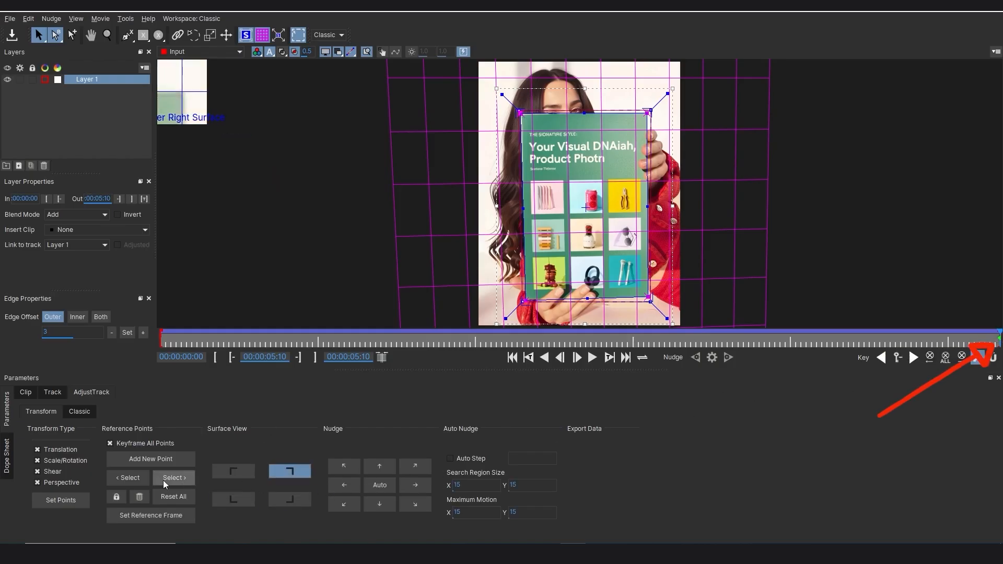
pyautogui.click(147, 516)
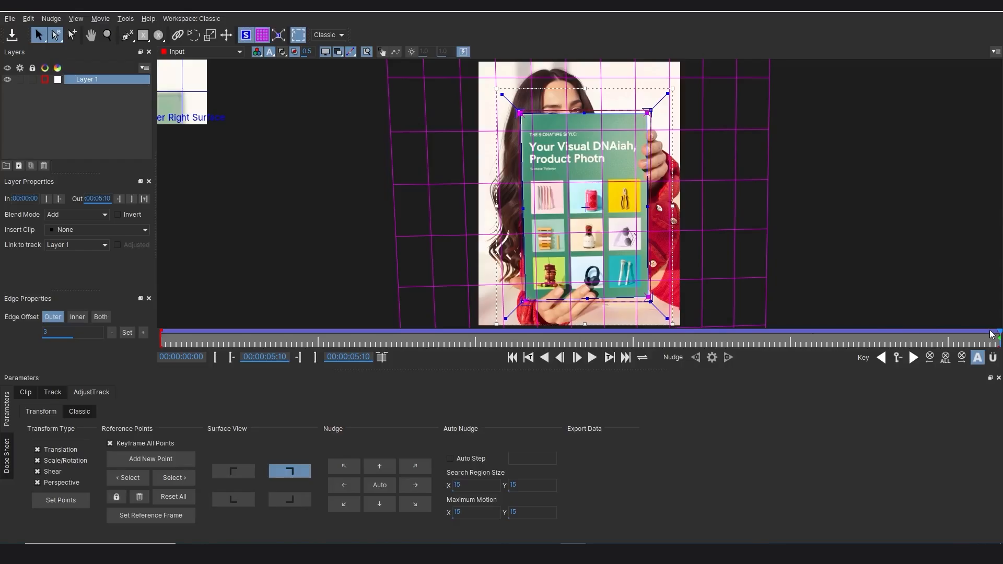
# Realign the drifting reference points with the book's corners at 00:00:01:04, 00:00:00:26, 00:00:00:00 and 00:00:00:28.
pyautogui.moveTo(997, 338); pyautogui.dragTo(339, 326)
pyautogui.moveTo(645, 277); pyautogui.dragTo(642, 281)
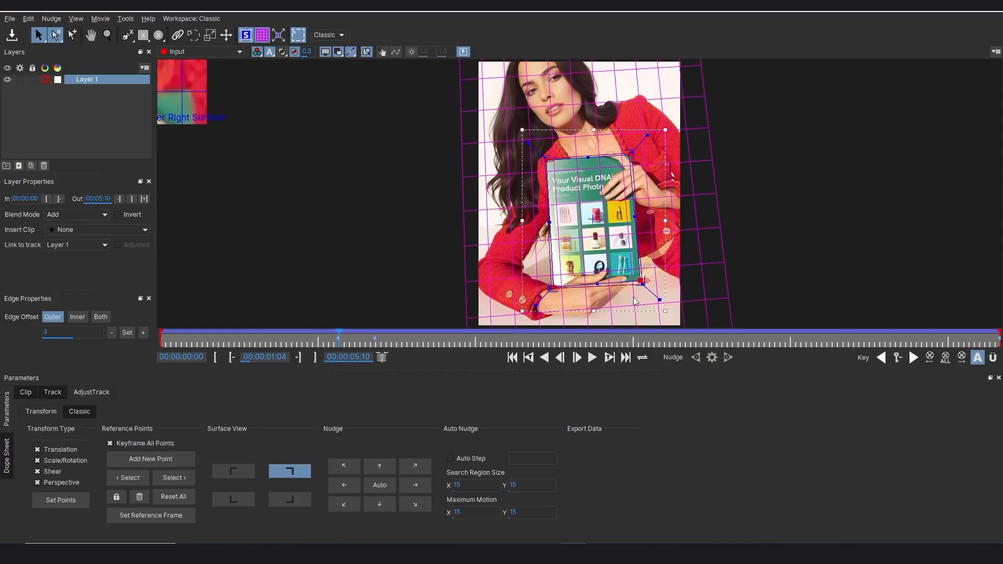
pyautogui.click(553, 287)
pyautogui.moveTo(338, 339); pyautogui.dragTo(295, 339)
pyautogui.moveTo(632, 165); pyautogui.dragTo(634, 165)
pyautogui.moveTo(635, 286); pyautogui.dragTo(634, 290)
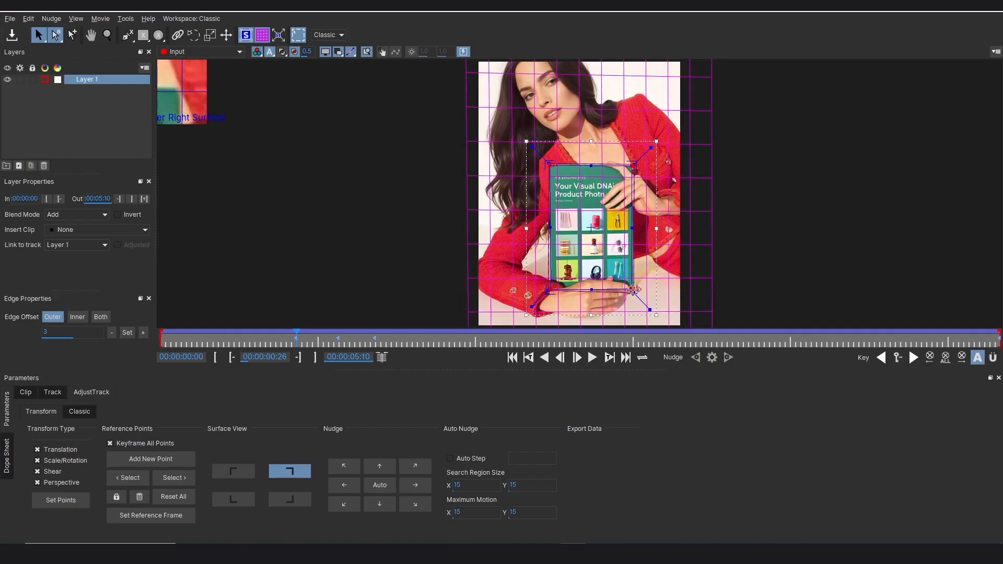
pyautogui.moveTo(296, 338); pyautogui.dragTo(161, 338)
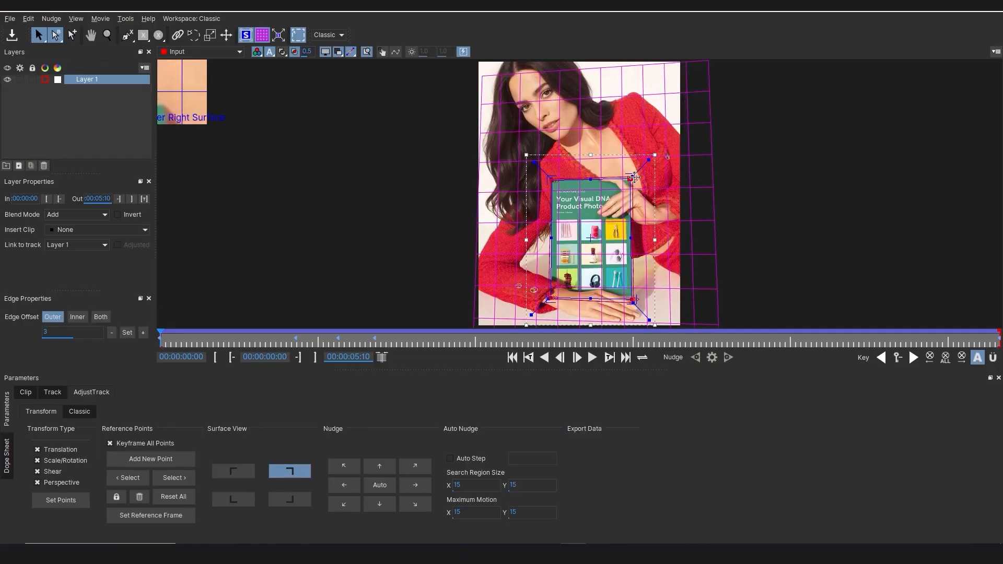
pyautogui.moveTo(161, 335); pyautogui.dragTo(307, 339)
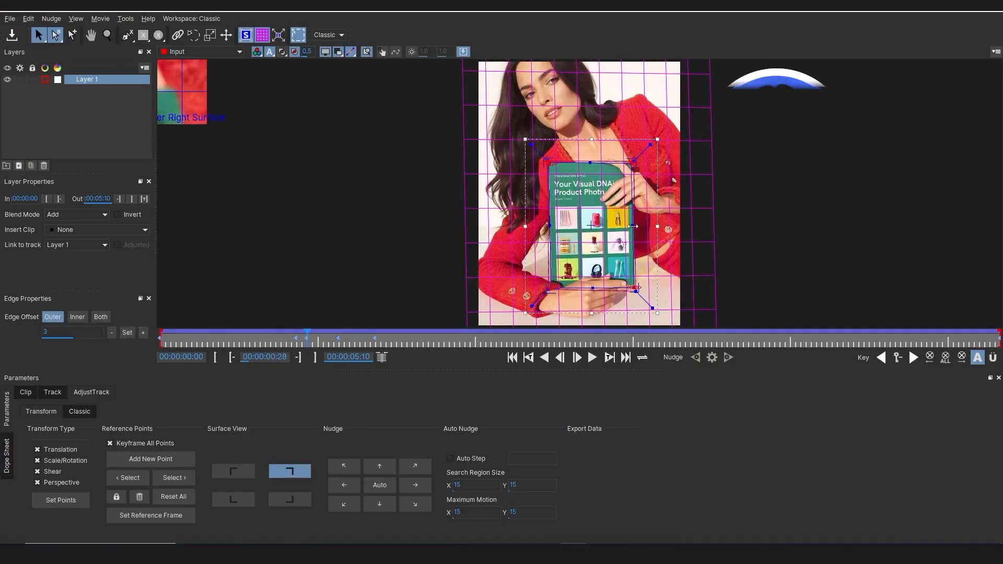
# Go near the end of the clip and play it backwards to review the adjusted track.
pyautogui.moveTo(307, 341); pyautogui.dragTo(972, 379)
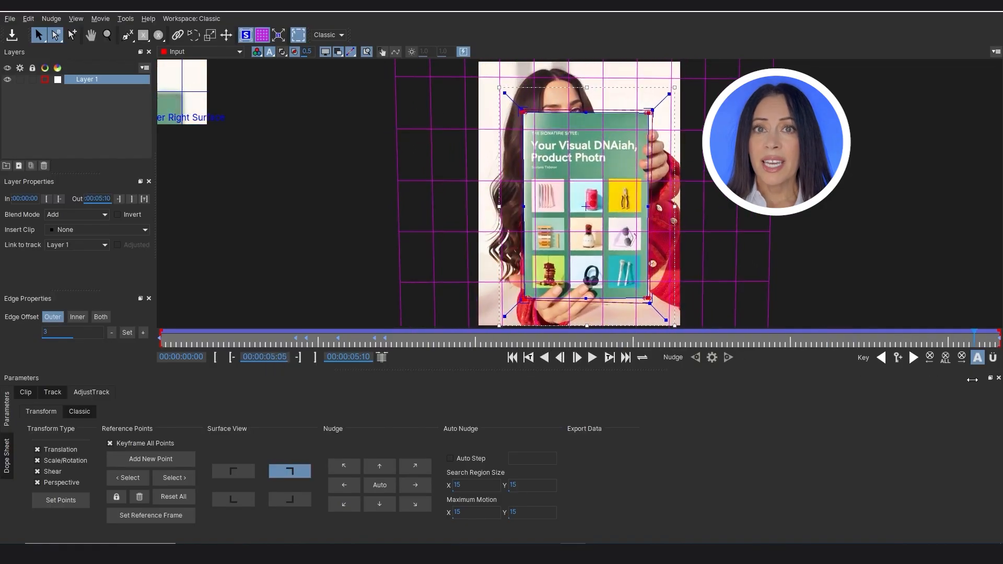
pyautogui.click(545, 358)
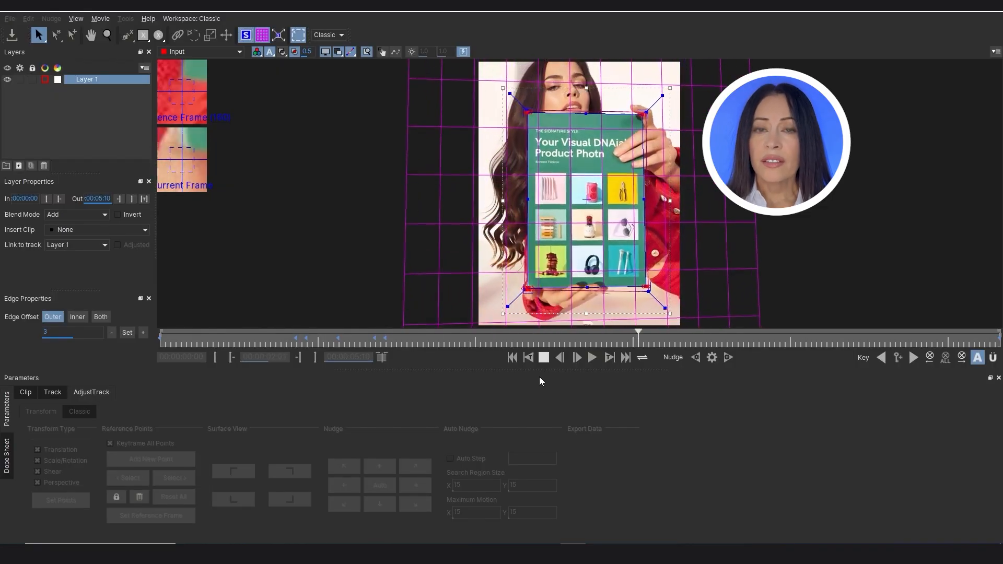
pyautogui.click(544, 358)
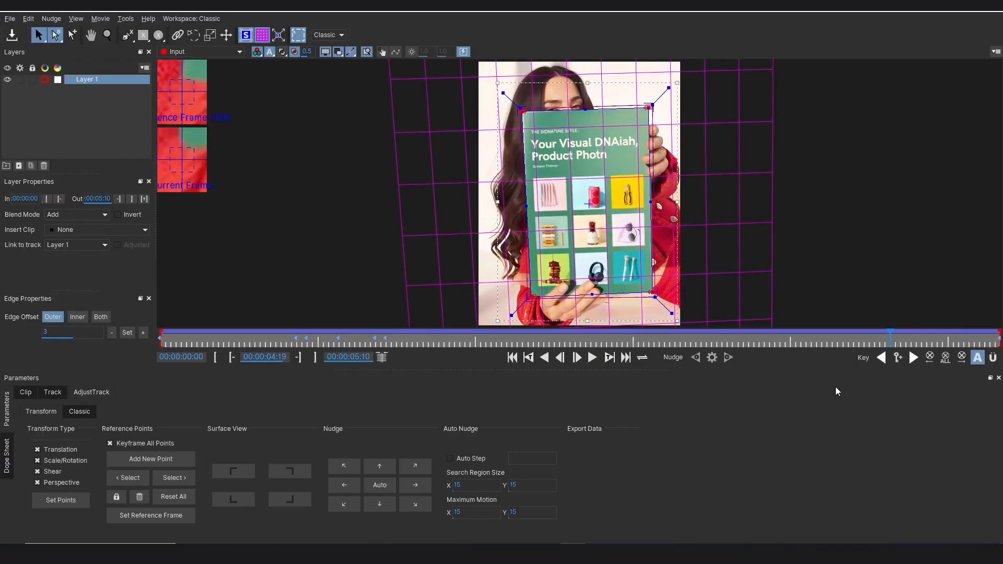
# Save the Mocha project and close Mocha to return to After Effects.
pyautogui.click(8, 19)
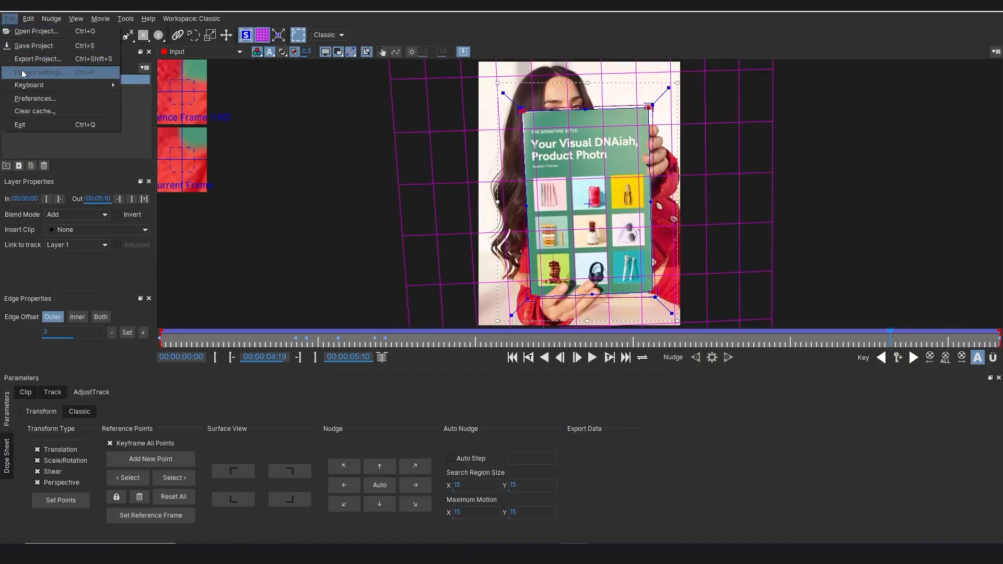
pyautogui.click(37, 46)
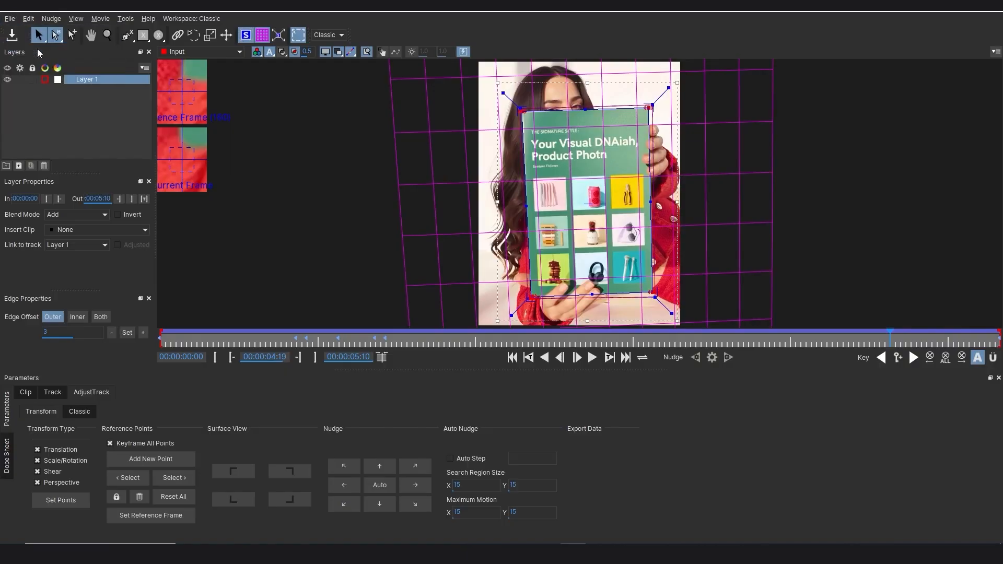
pyautogui.click(989, 10)
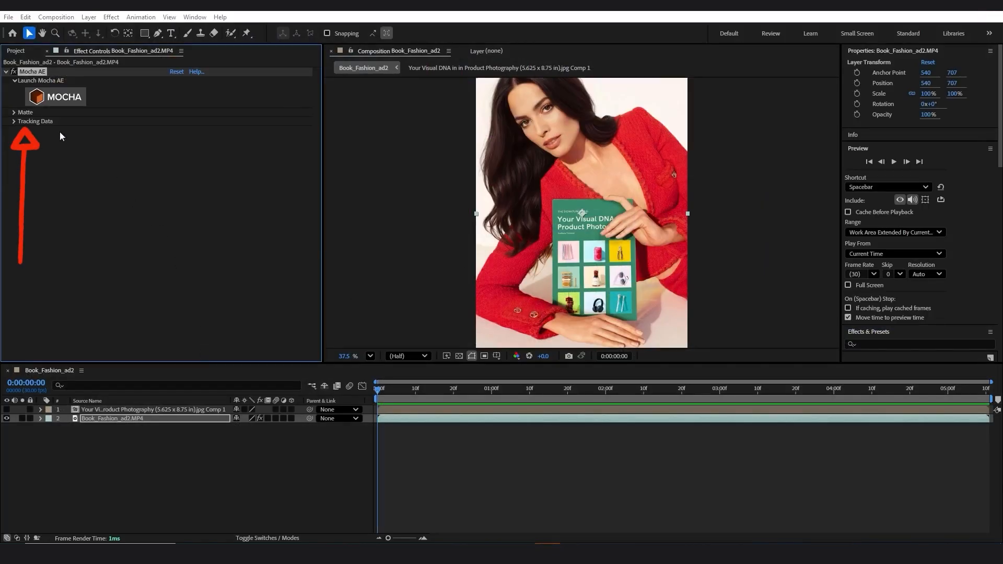
# Create track data in the Mocha AE effect and apply it as a Corner Pin to the book cover comp layer.
pyautogui.click(14, 122)
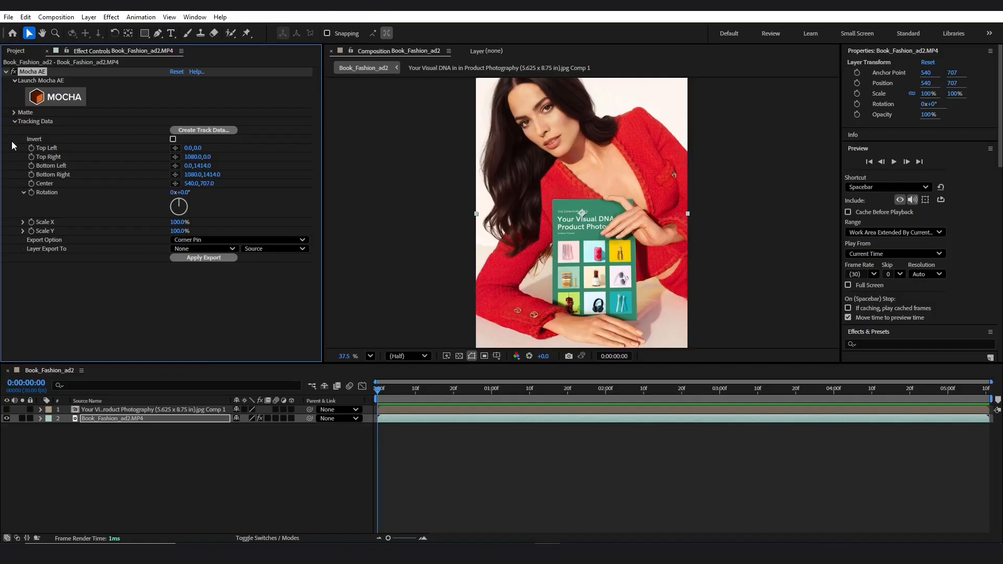
pyautogui.click(209, 131)
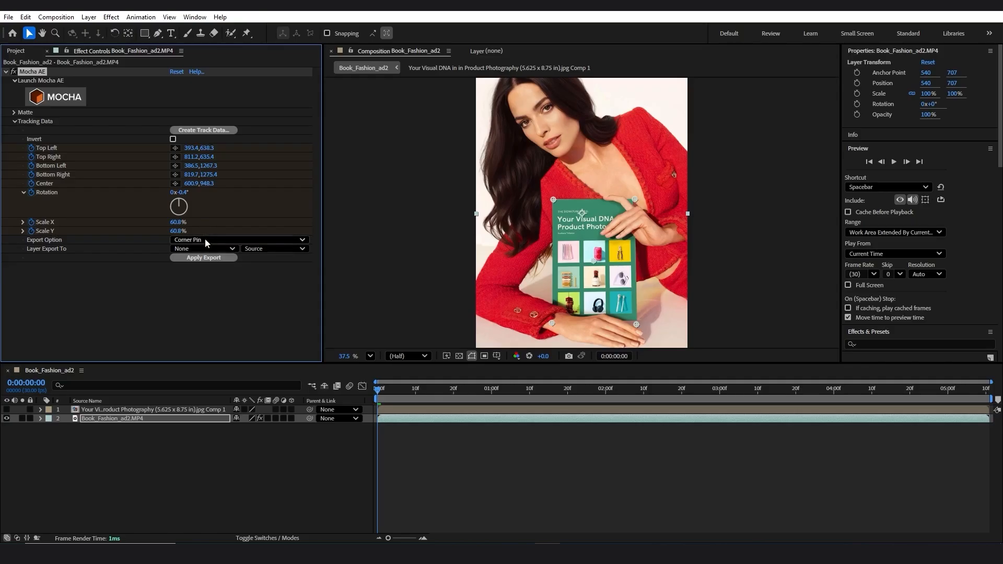
pyautogui.click(191, 250)
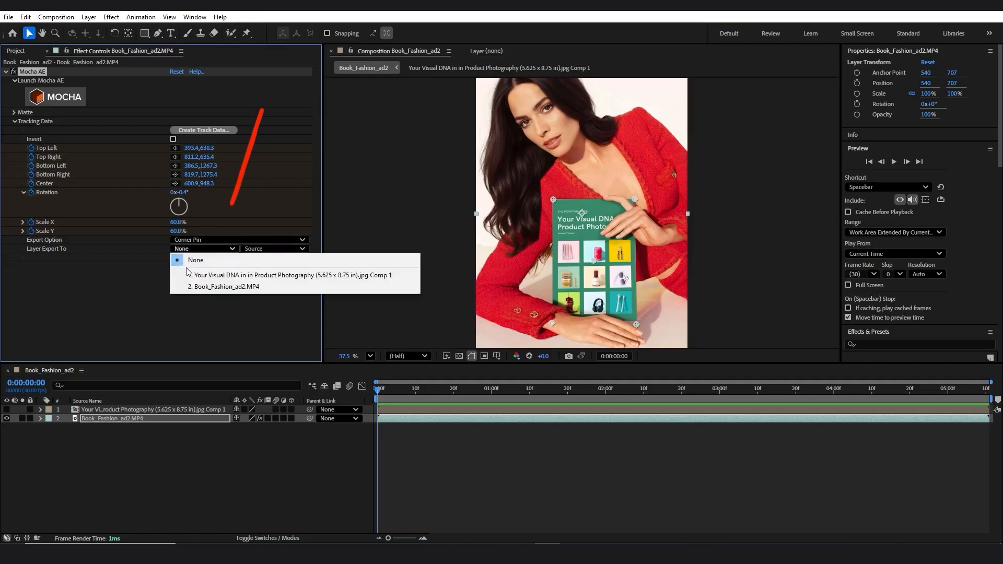
pyautogui.click(215, 280)
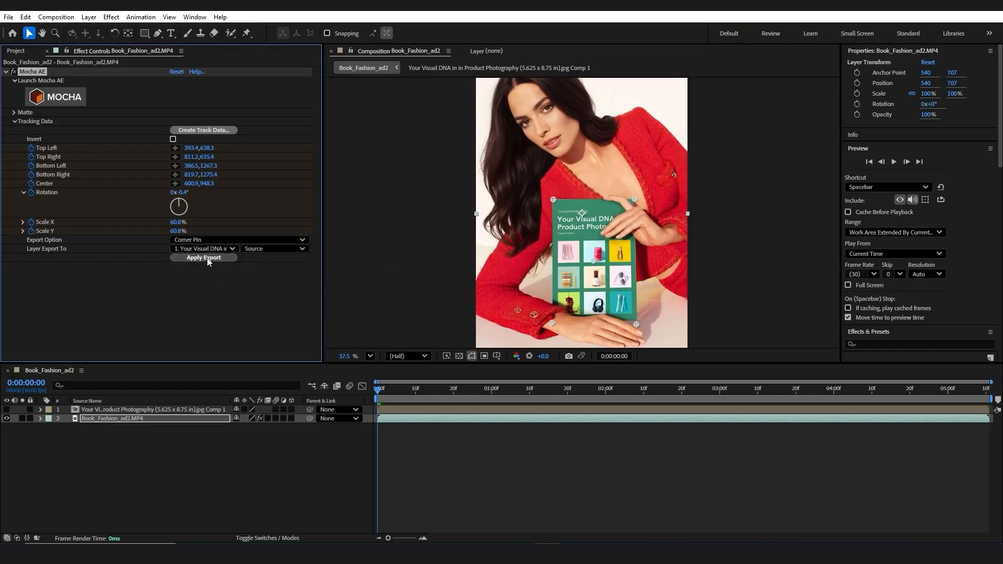
pyautogui.click(207, 258)
# Make the book cover comp layer visible and scrub the timeline to check how it follows the book.
pyautogui.click(7, 410)
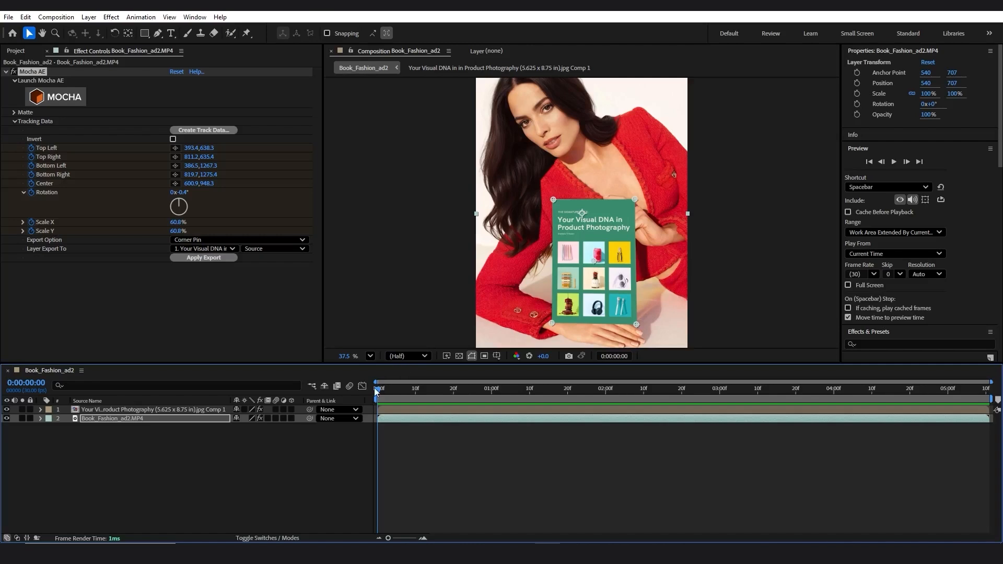
pyautogui.moveTo(379, 396); pyautogui.dragTo(376, 359)
# Duplicate the Book_Fashion_ad2.MP4 layer and place the copy above the book cover comp layer.
pyautogui.click(112, 419)
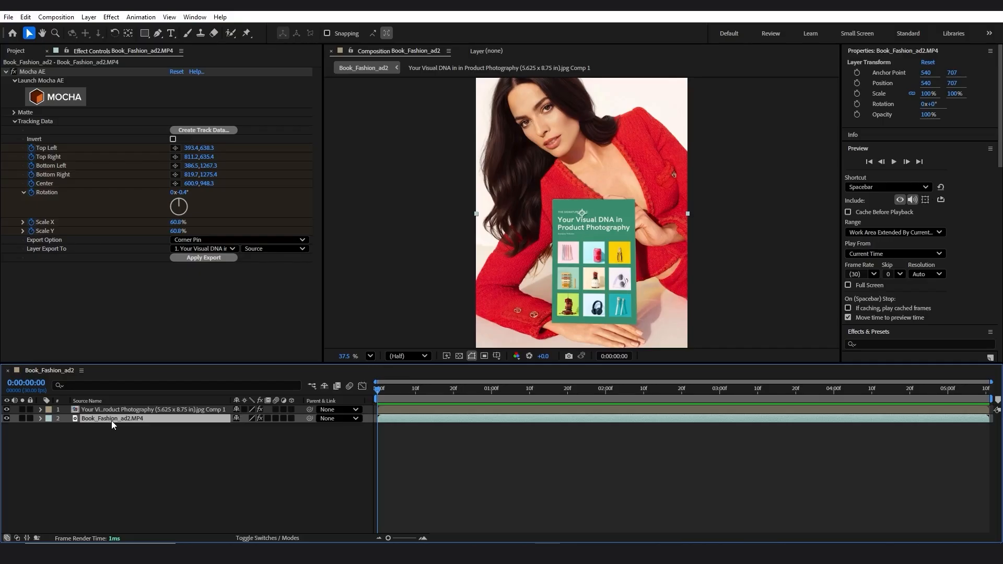
pyautogui.hotkey('ctrl', 'd')
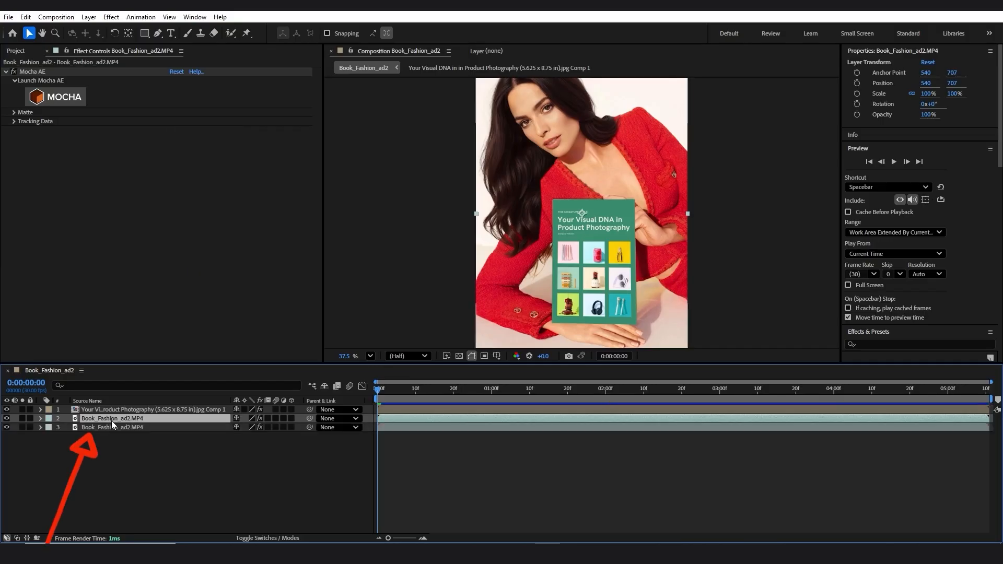
pyautogui.moveTo(111, 421); pyautogui.dragTo(117, 411)
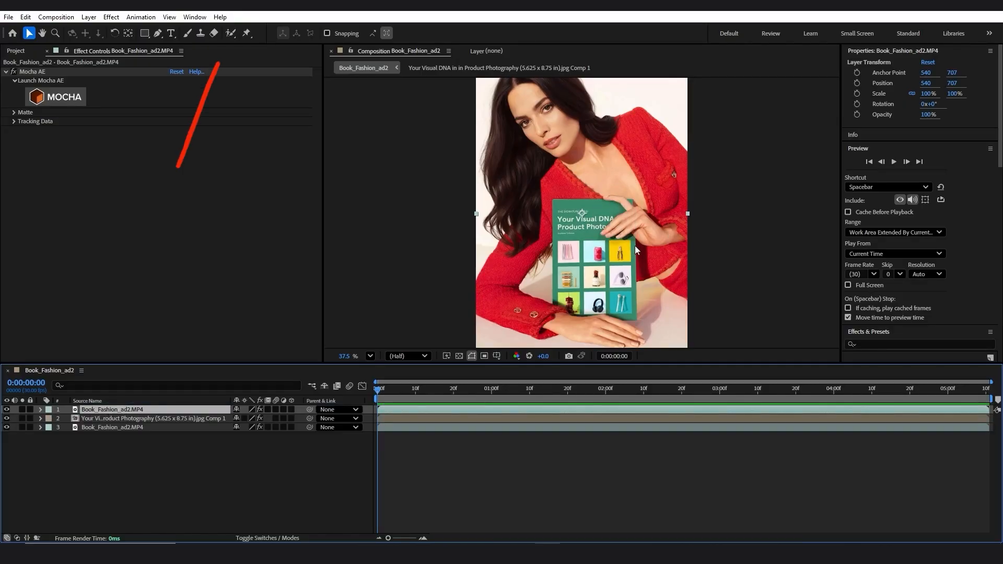
# Open the duplicated video layer at the first frame and select the index finger and upper fingers of the hand with Roto Brush.
pyautogui.click(230, 33)
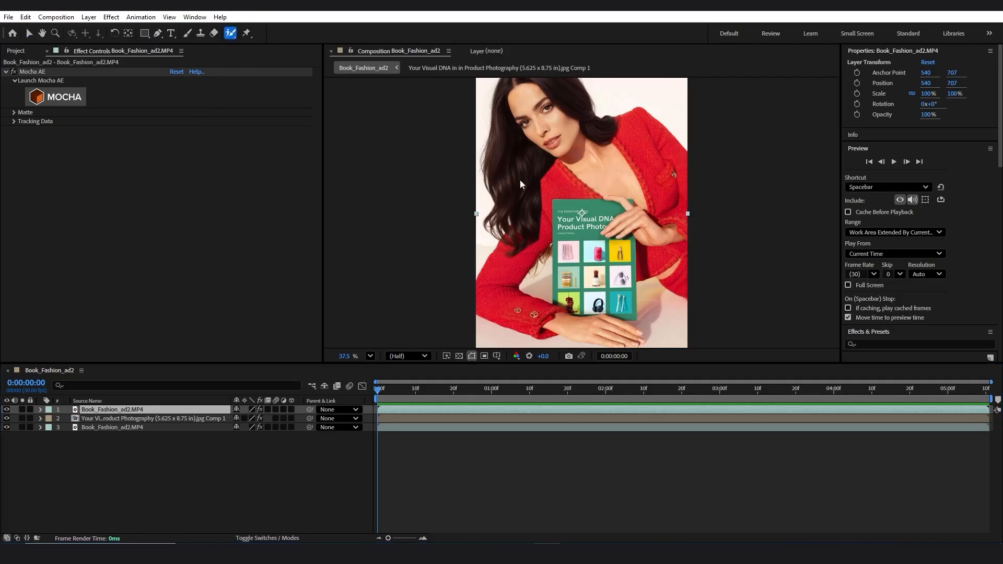
pyautogui.doubleClick(619, 232)
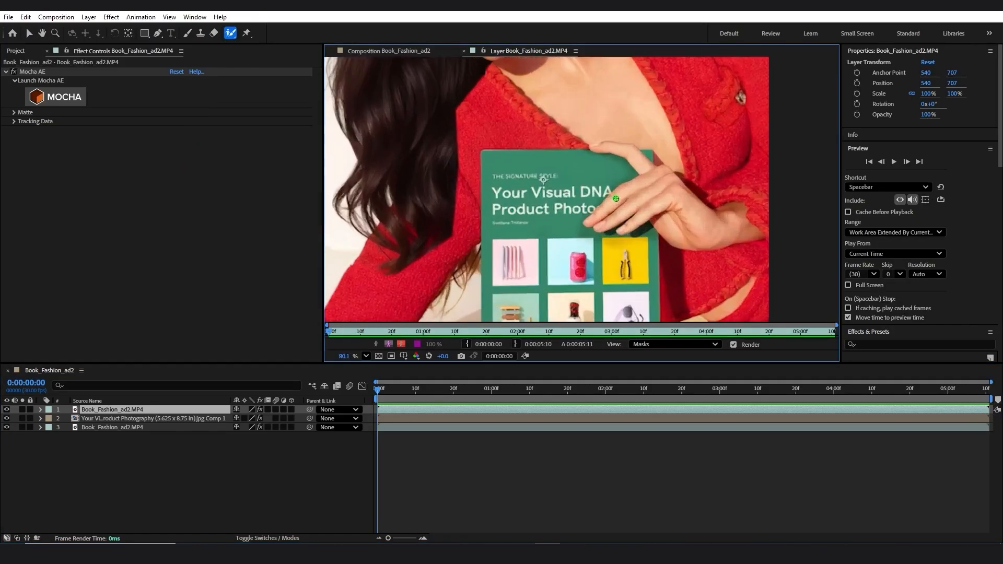
pyautogui.scroll(3, 616, 199)
pyautogui.scroll(1, 616, 199)
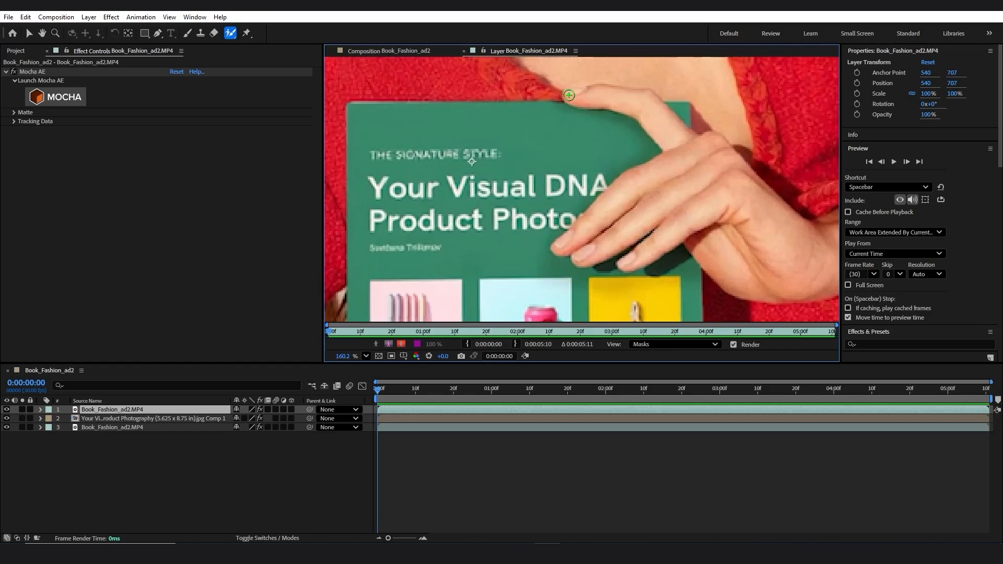
pyautogui.moveTo(568, 95); pyautogui.dragTo(642, 97)
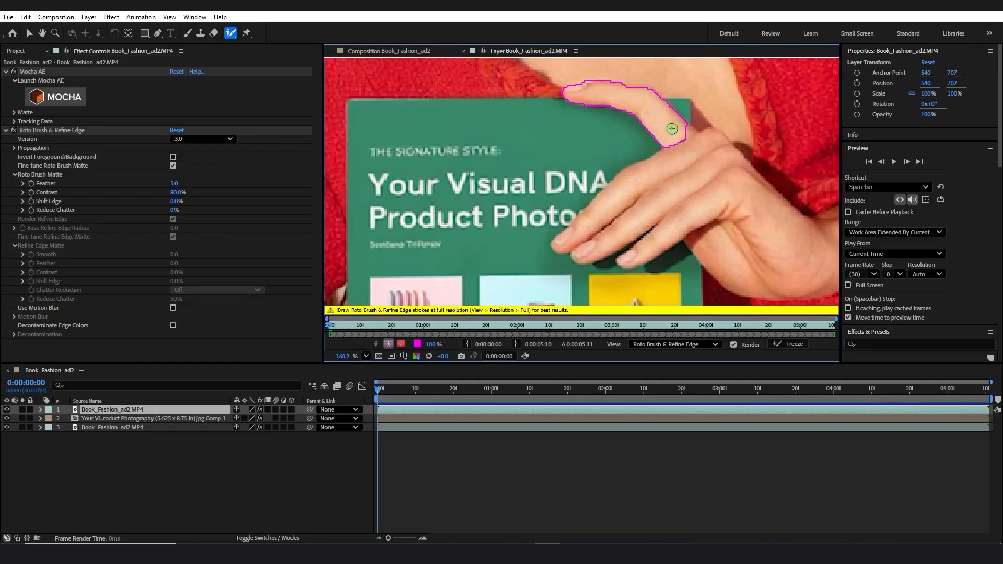
pyautogui.moveTo(699, 127)
pyautogui.mouseDown()
pyautogui.moveTo(710, 149)
pyautogui.moveTo(711, 133)
pyautogui.moveTo(719, 139)
pyautogui.moveTo(718, 154)
pyautogui.moveTo(652, 181)
pyautogui.mouseUp()
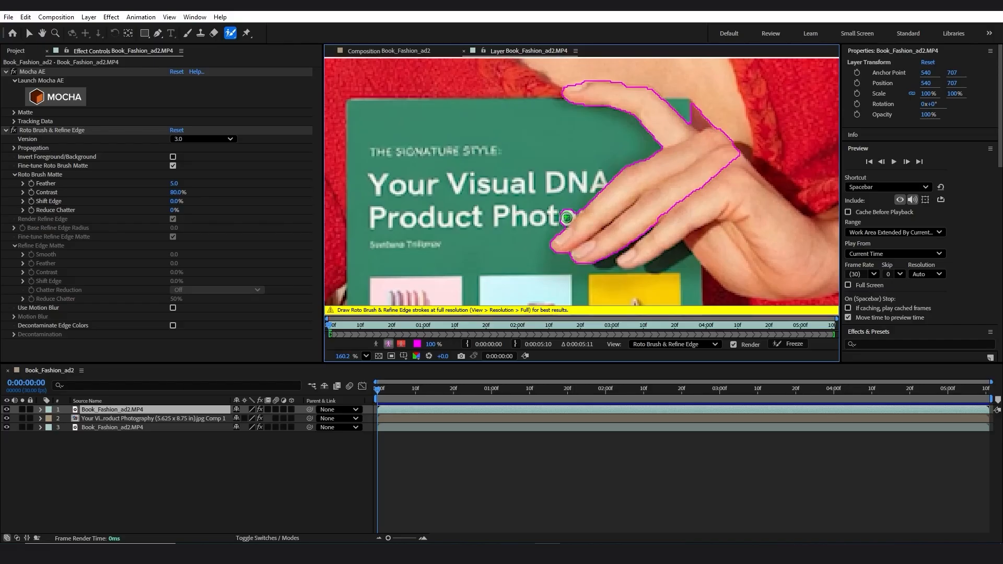
# Extend the Roto Brush selection over the remaining finger, the back of the hand and the wrist.
pyautogui.moveTo(599, 264)
pyautogui.mouseDown()
pyautogui.moveTo(658, 243)
pyautogui.moveTo(628, 256)
pyautogui.mouseUp()
pyautogui.moveTo(727, 242)
pyautogui.mouseDown()
pyautogui.moveTo(766, 207)
pyautogui.moveTo(773, 173)
pyautogui.mouseUp()
pyautogui.press('h')
pyautogui.moveTo(679, 218)
pyautogui.mouseDown()
pyautogui.moveTo(620, 212)
pyautogui.moveTo(647, 208)
pyautogui.mouseUp()
pyautogui.hotkey('alt', 'w')
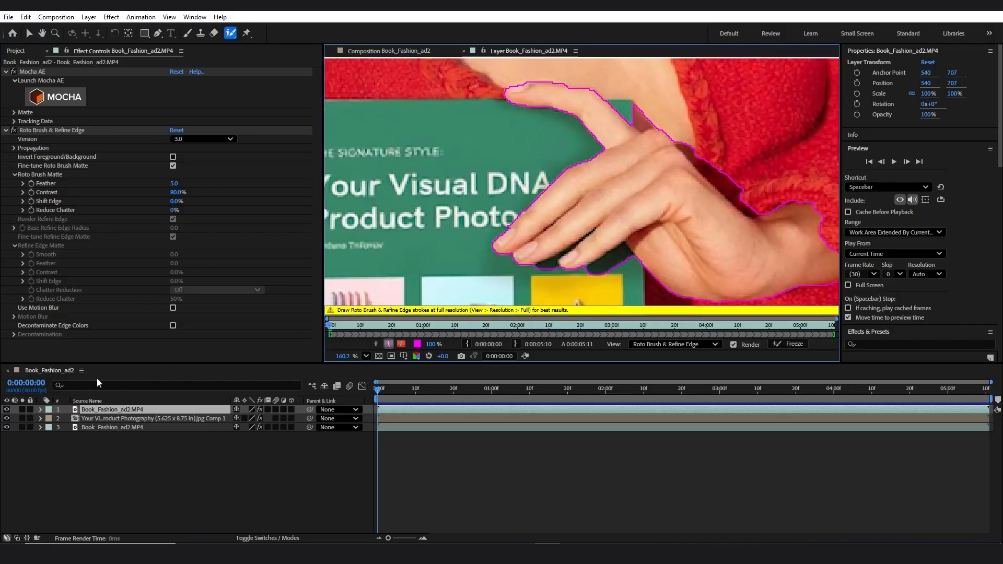
# Expand the duplicated video layer's Roto Brush & Refine Edge settings and set the Roto Brush matte feather to 7.2.
pyautogui.click(42, 411)
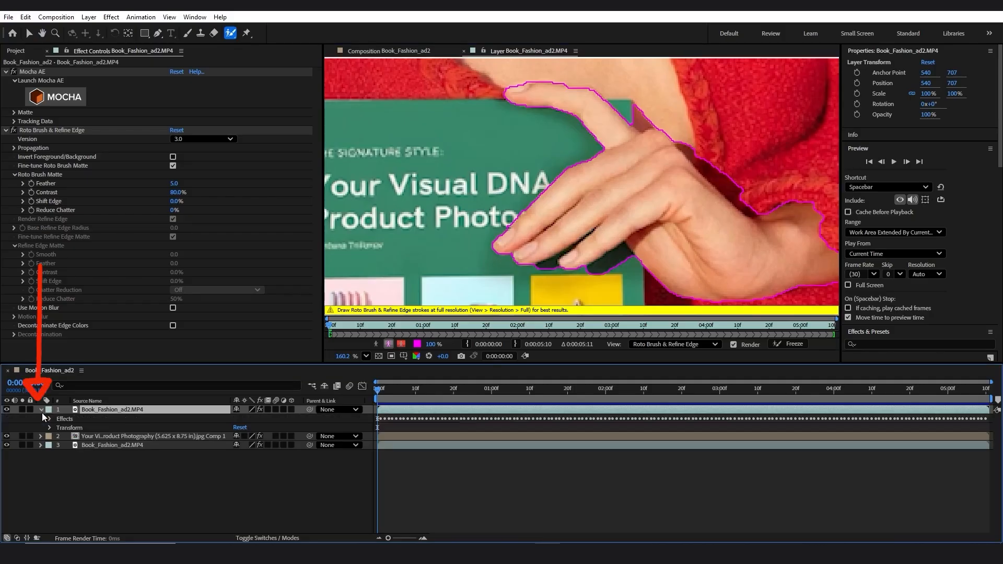
pyautogui.click(49, 419)
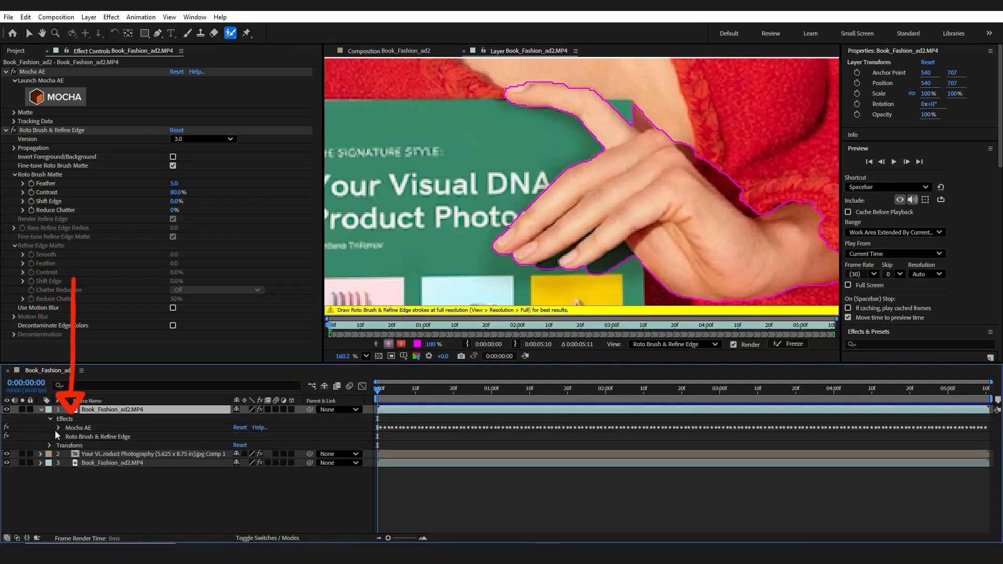
pyautogui.click(58, 438)
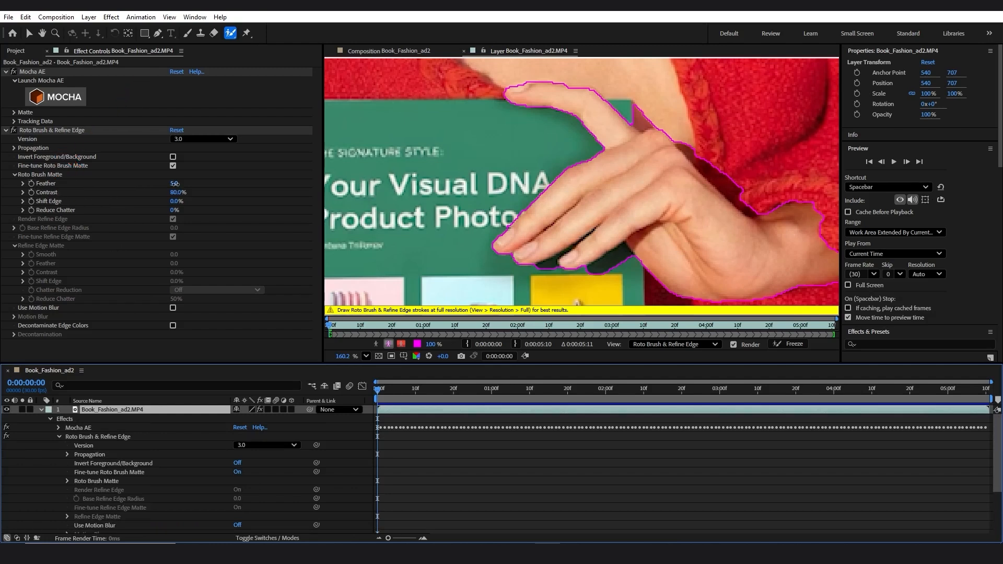
pyautogui.moveTo(174, 184); pyautogui.dragTo(183, 183)
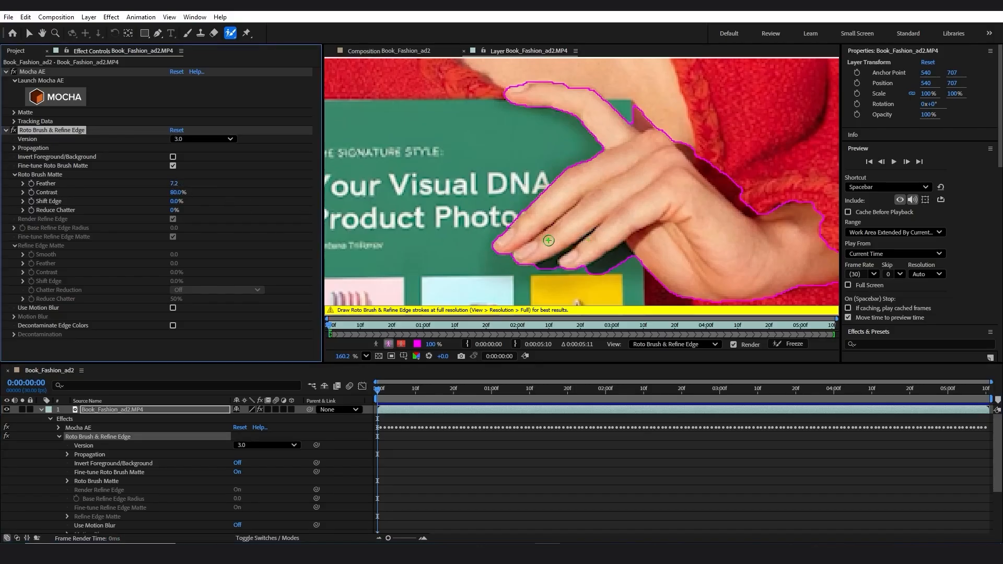
# Play the layer from the first frame to propagate the Roto Brush hand selection through the whole clip.
pyautogui.press('space')
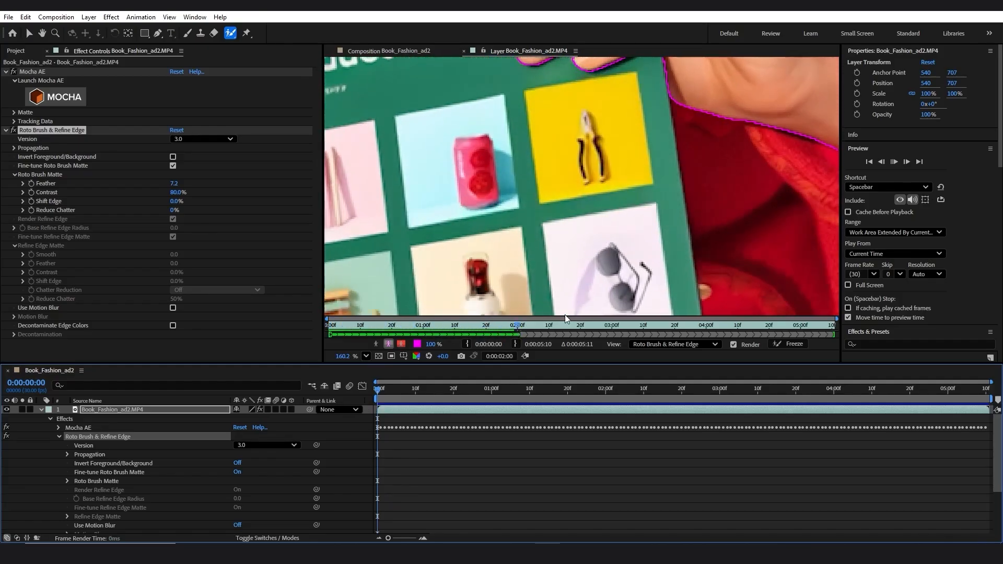
pyautogui.press('space')
pyautogui.scroll(-6, 565, 315)
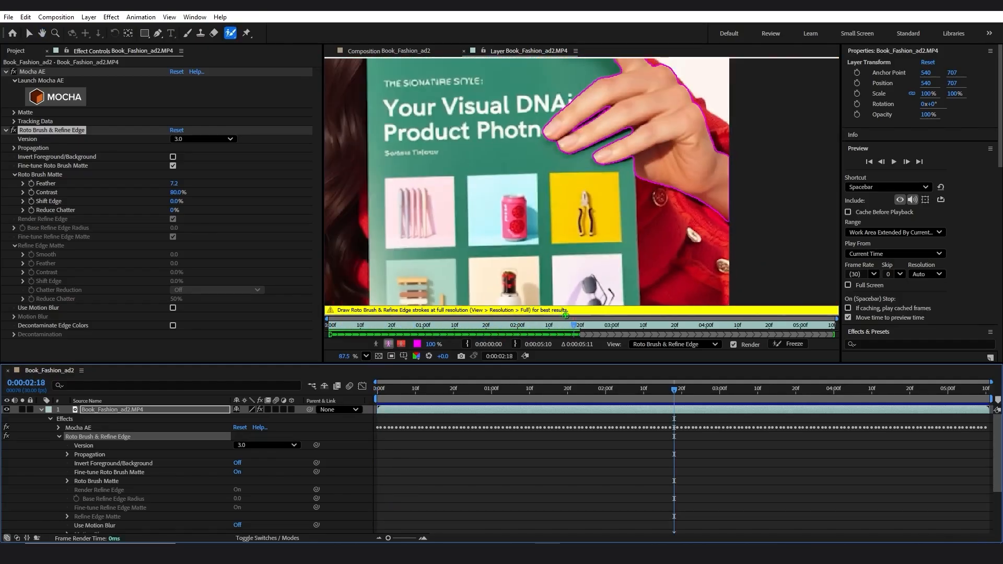
pyautogui.press('space')
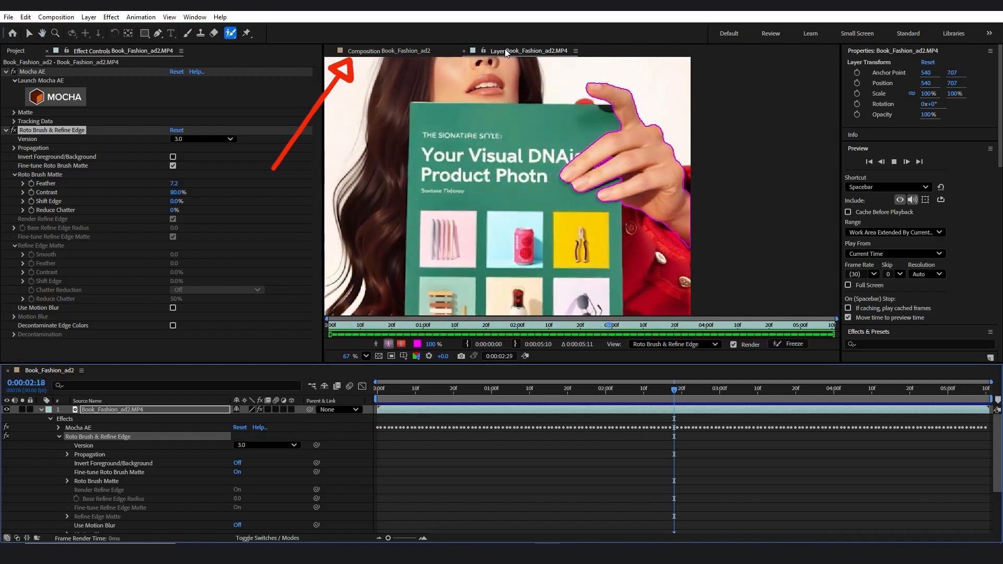
# Return to the composition view, collapse the top layer's properties and scrub to 0:00:02:14 to check the fingers over the cover.
pyautogui.click(394, 52)
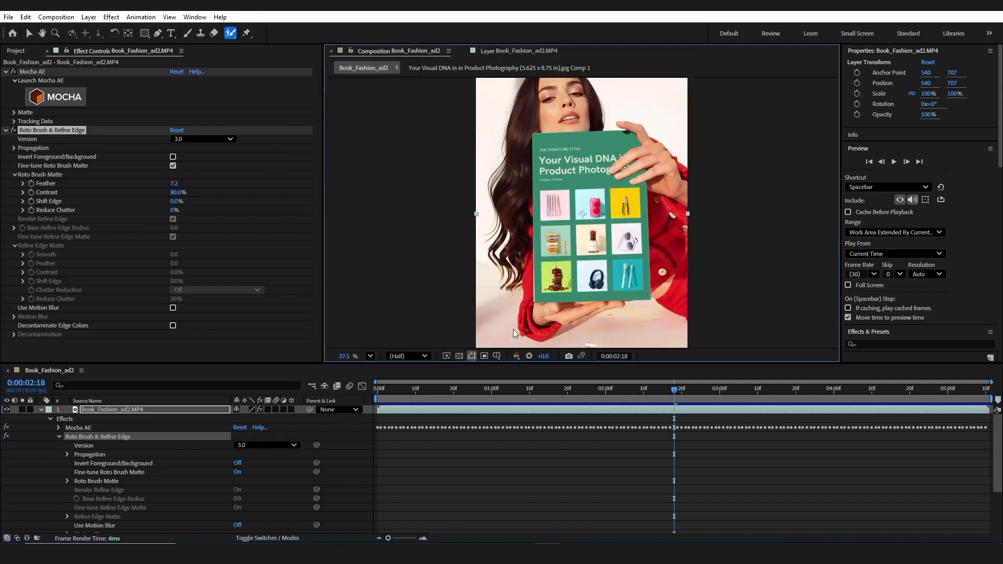
pyautogui.click(51, 419)
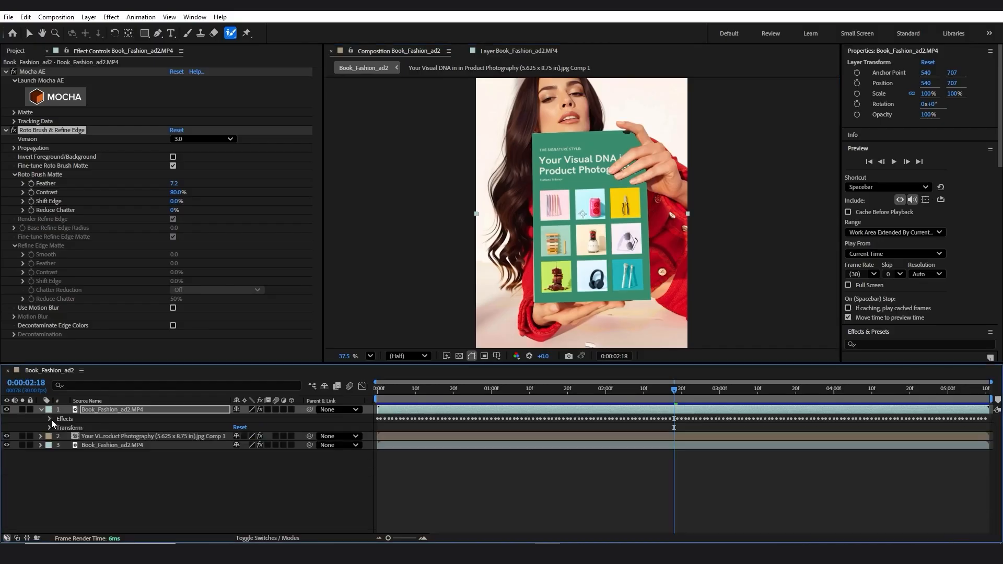
pyautogui.click(42, 412)
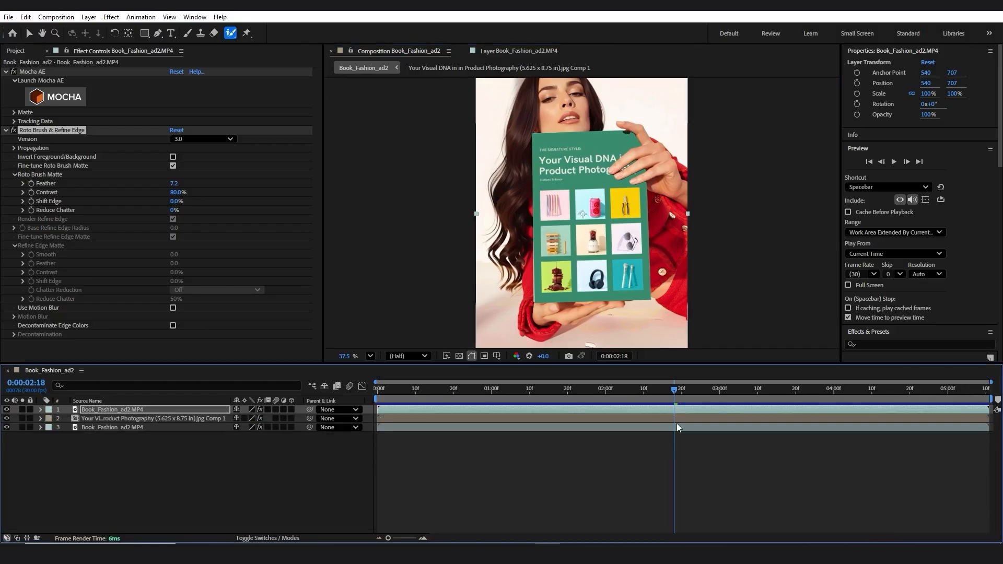
pyautogui.moveTo(675, 390)
pyautogui.mouseDown()
pyautogui.moveTo(382, 389)
pyautogui.moveTo(376, 379)
pyautogui.moveTo(961, 396)
pyautogui.moveTo(461, 371)
pyautogui.moveTo(385, 387)
pyautogui.moveTo(550, 374)
pyautogui.moveTo(717, 388)
pyautogui.moveTo(454, 390)
pyautogui.moveTo(675, 391)
pyautogui.moveTo(660, 401)
pyautogui.mouseUp()
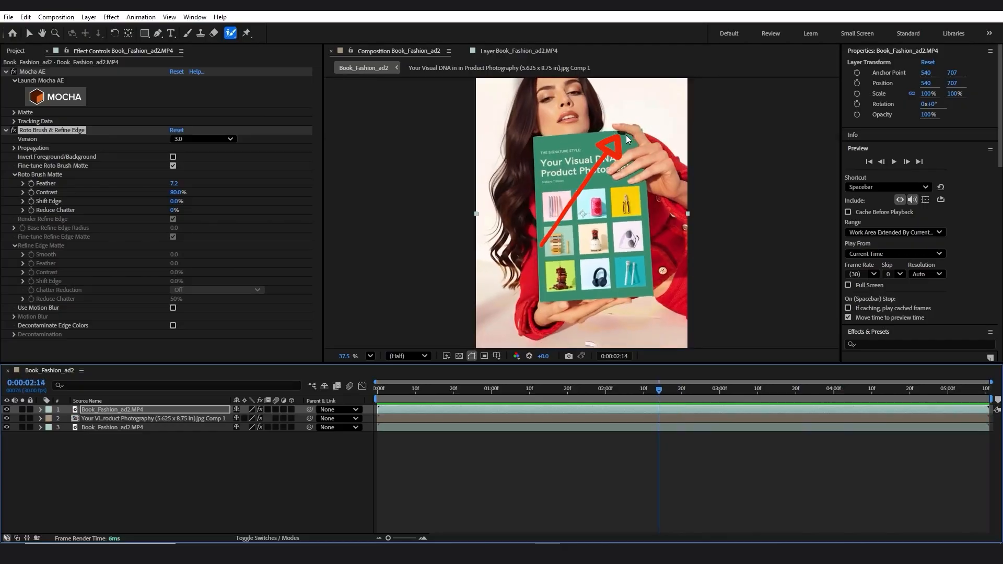
# Set the Roto Brush feather to 8.8 and refine the index finger selection on the layer at 0:00:02:14.
pyautogui.moveTo(174, 186)
pyautogui.mouseDown()
pyautogui.moveTo(195, 185)
pyautogui.moveTo(184, 185)
pyautogui.mouseUp()
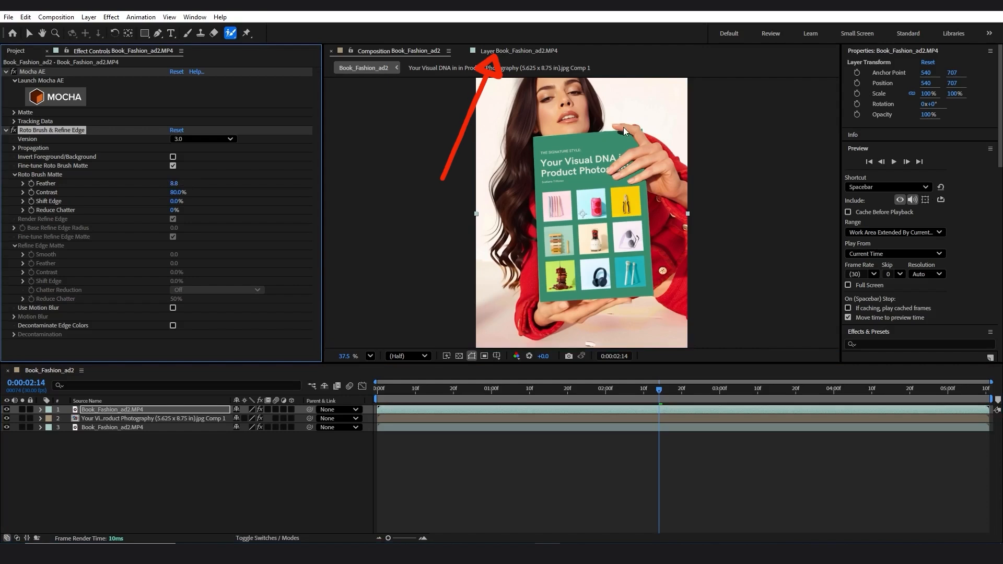
pyautogui.click(522, 51)
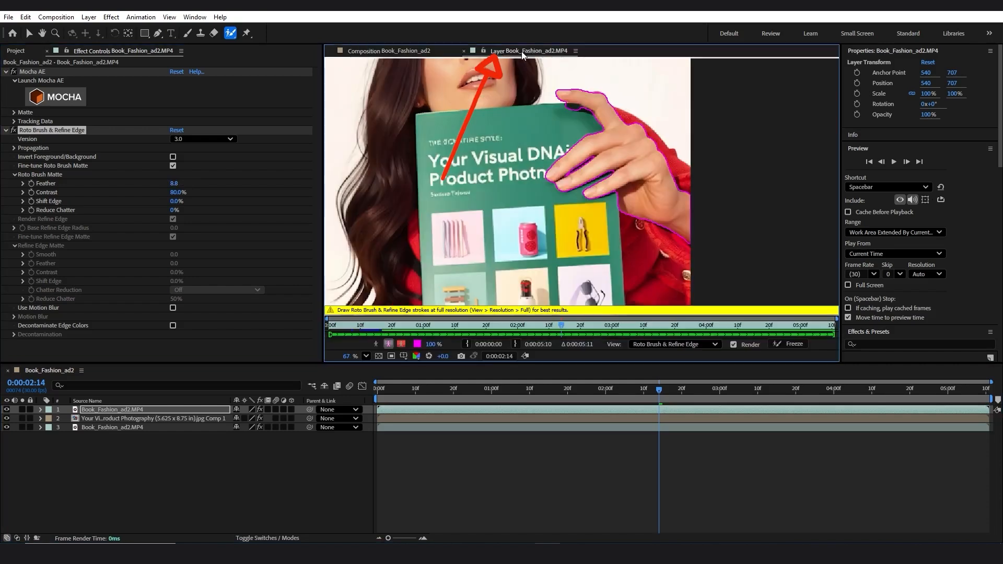
pyautogui.click(581, 109)
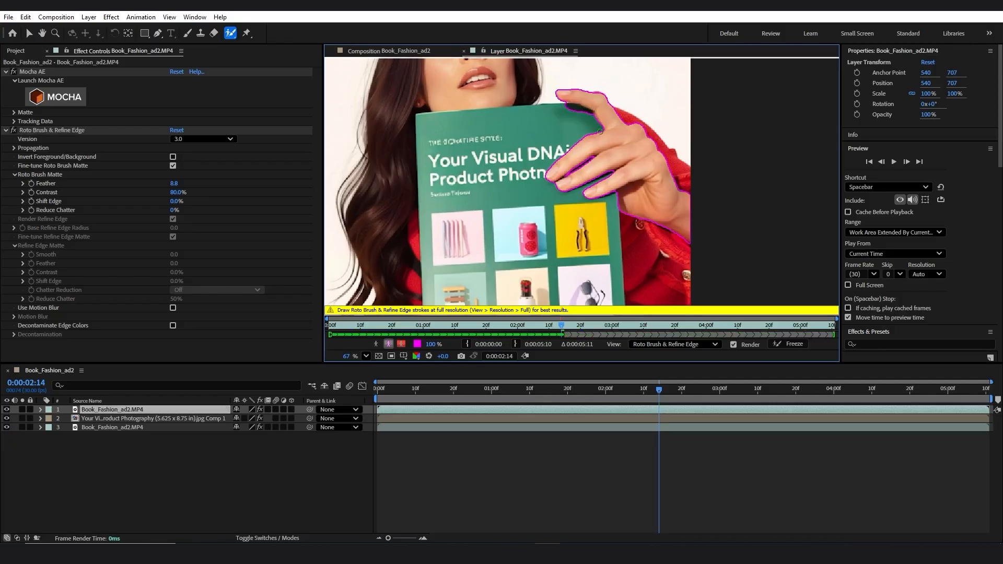
# Scrub the clip in both the layer and composition views to check the hand cutout, ending at the first frame.
pyautogui.moveTo(658, 389); pyautogui.dragTo(399, 375)
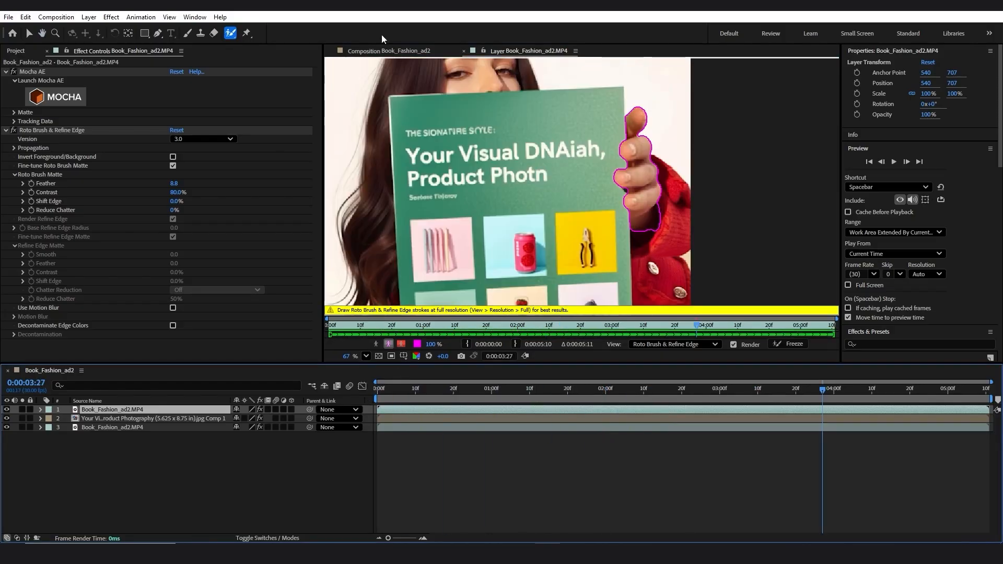
pyautogui.click(387, 52)
pyautogui.moveTo(831, 400); pyautogui.dragTo(382, 388)
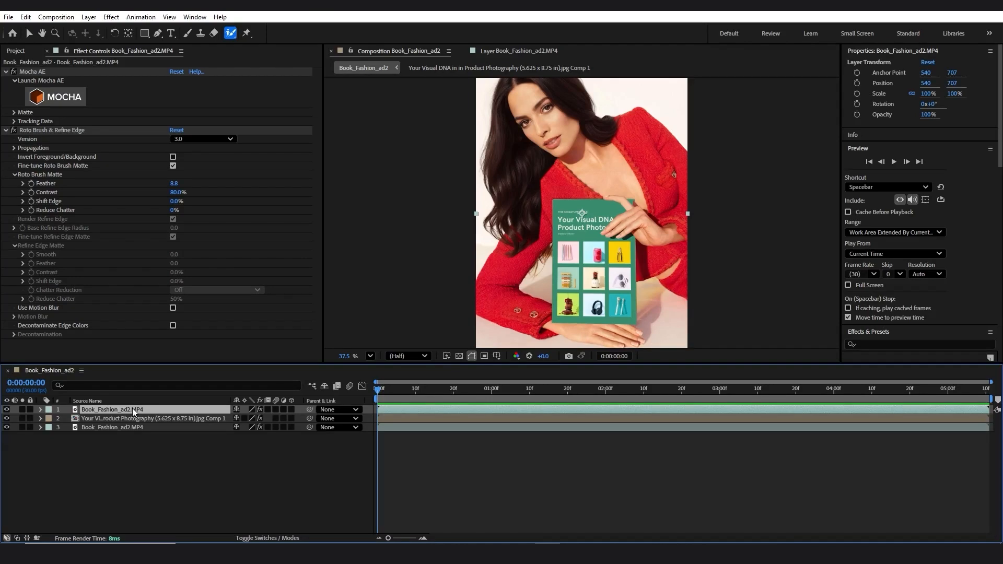
# Duplicate the bottom Book_Fashion_ad2.MP4 layer and place the copy at the top of the layer stack.
pyautogui.click(129, 428)
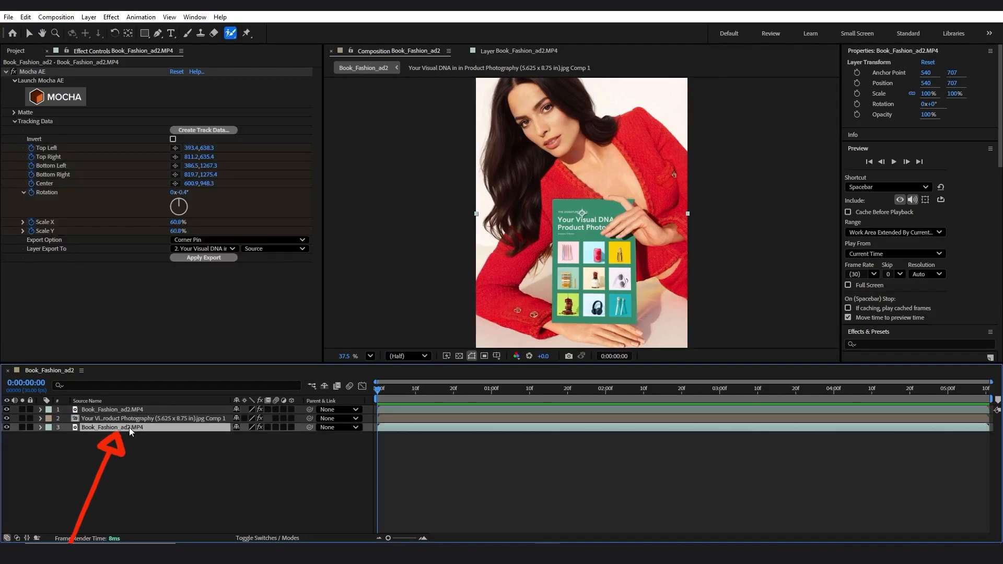
pyautogui.hotkey('ctrl', 'd')
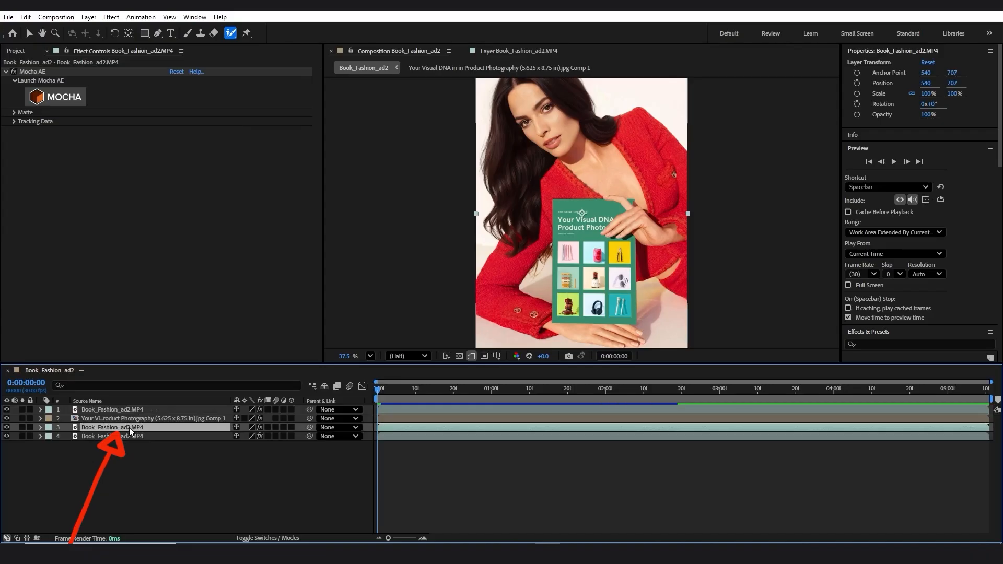
pyautogui.moveTo(124, 430); pyautogui.dragTo(128, 410)
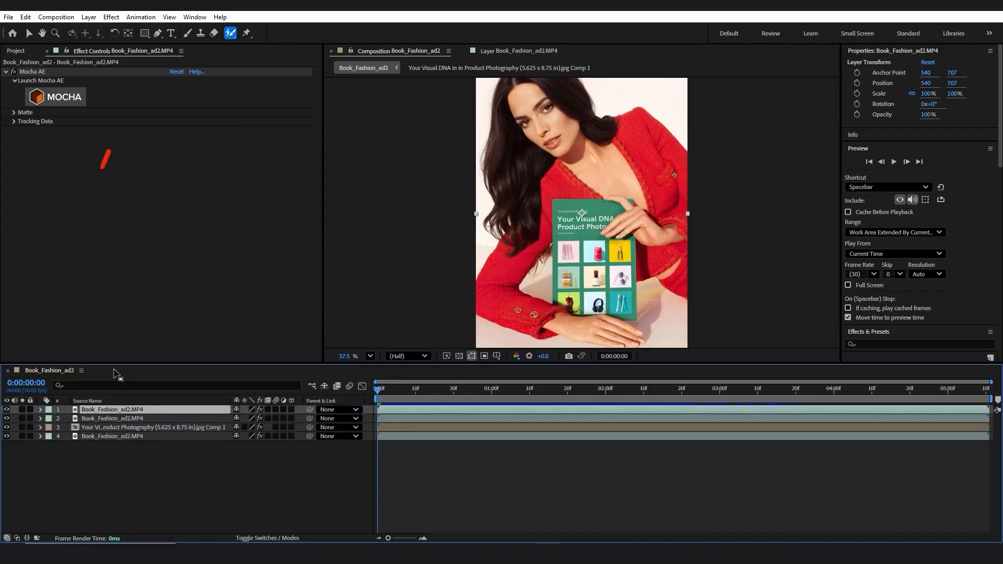
# Draw a closed Pen tool mask on the top layer around the lower hand, forearm and sleeve.
pyautogui.click(158, 33)
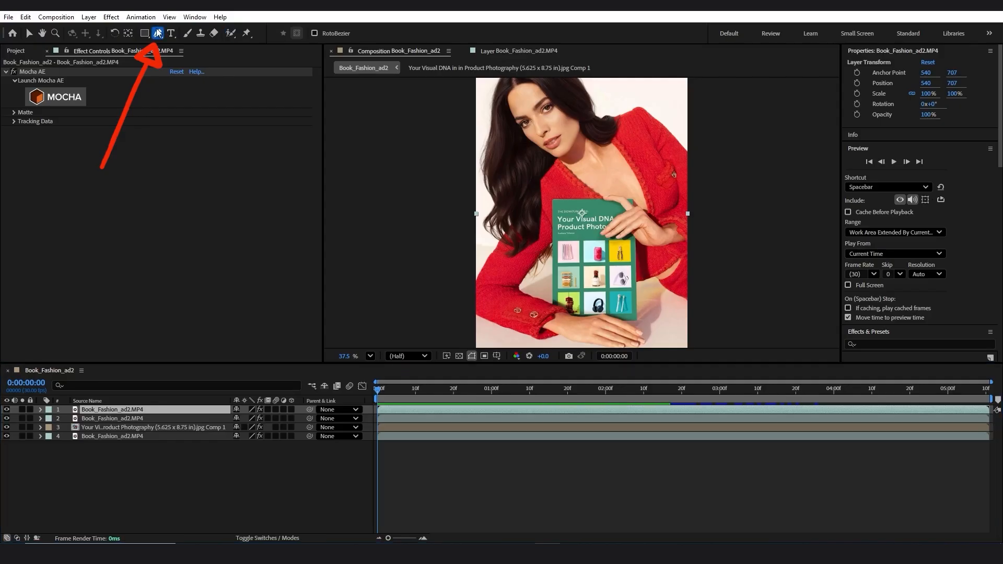
pyautogui.click(537, 279)
pyautogui.click(632, 315)
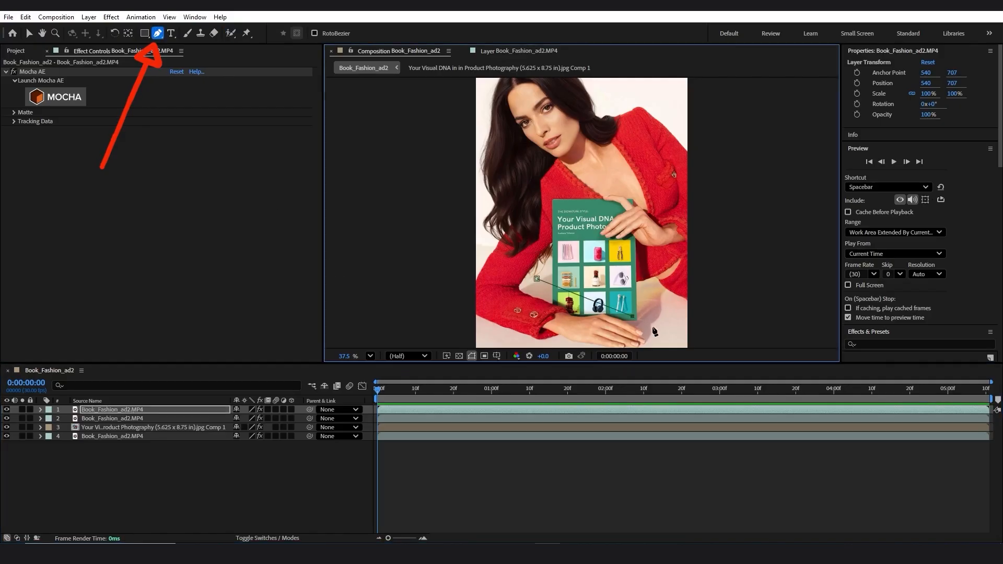
pyautogui.click(501, 342)
pyautogui.click(487, 331)
pyautogui.click(500, 286)
pyautogui.click(536, 278)
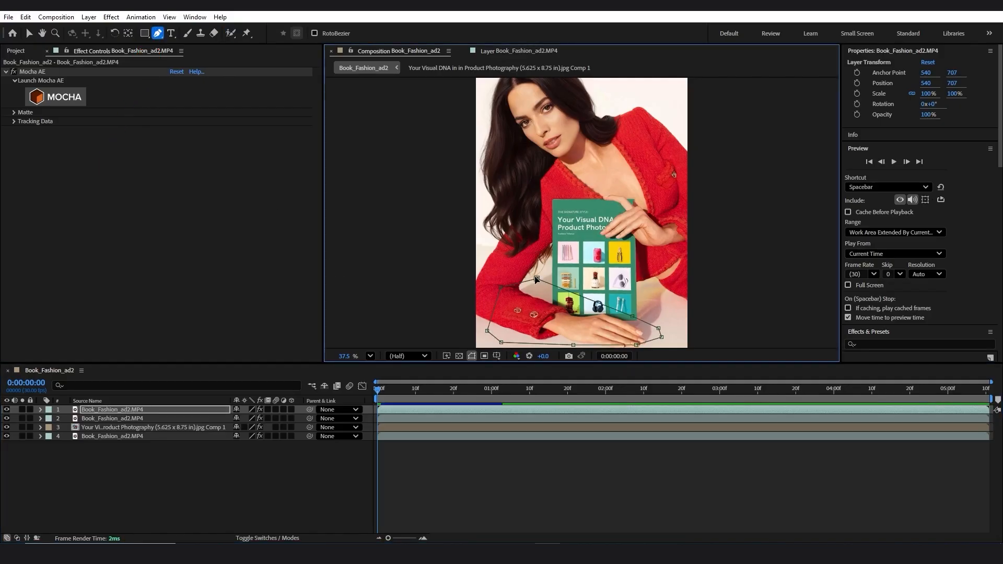
# Raise the mask's upper corner points and add a point on its upper edge across the lower part of the book.
pyautogui.scroll(-1, 653, 347)
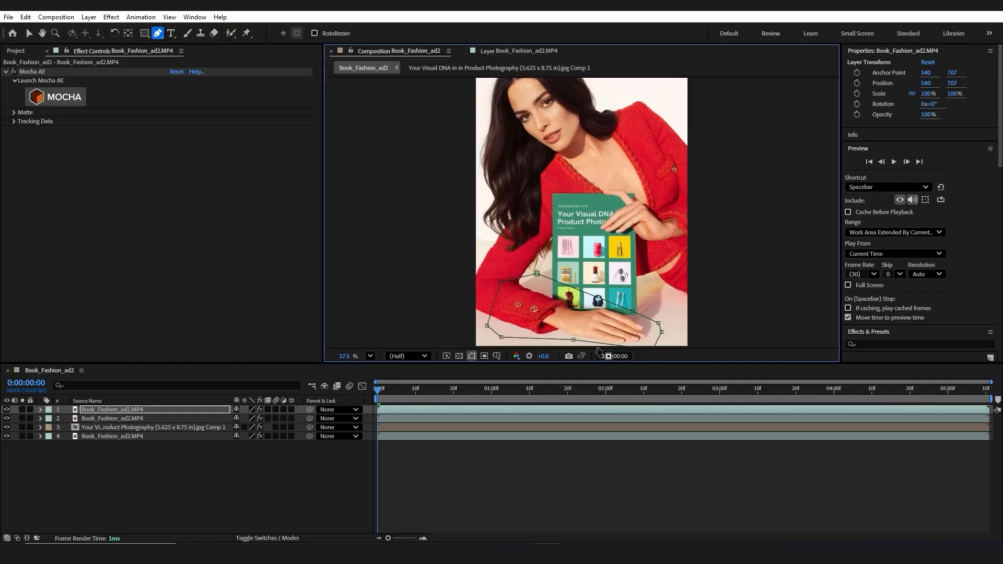
pyautogui.moveTo(632, 312); pyautogui.dragTo(646, 287)
pyautogui.moveTo(536, 273); pyautogui.dragTo(529, 269)
pyautogui.click(612, 281)
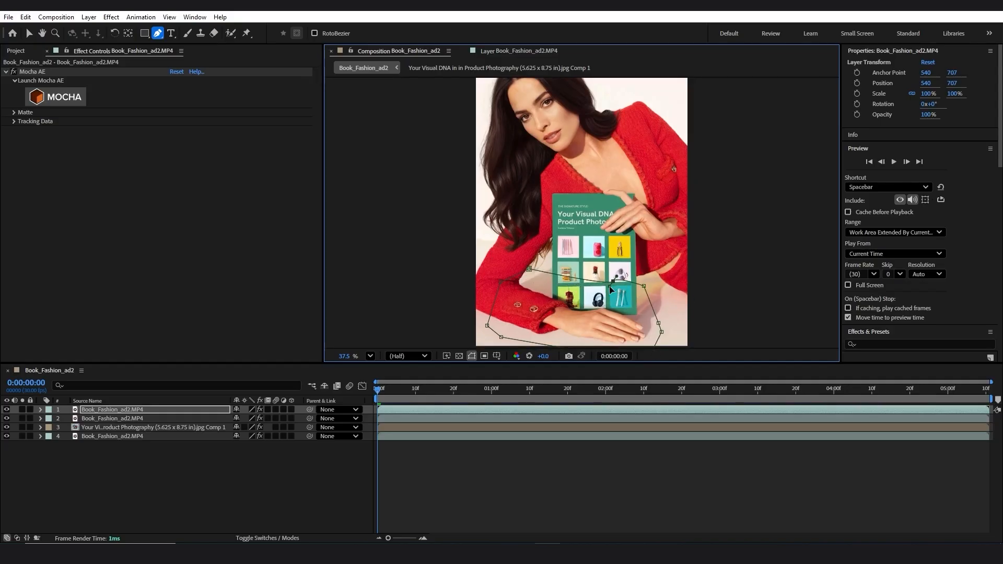
# Expand Mask 1 on the top layer and set its feather to 72 pixels.
pyautogui.click(41, 411)
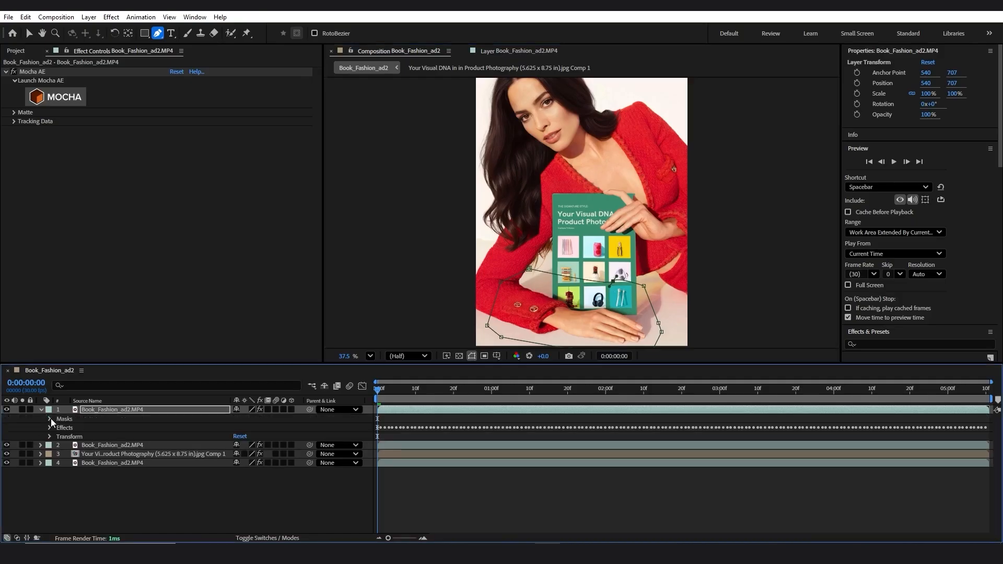
pyautogui.click(50, 419)
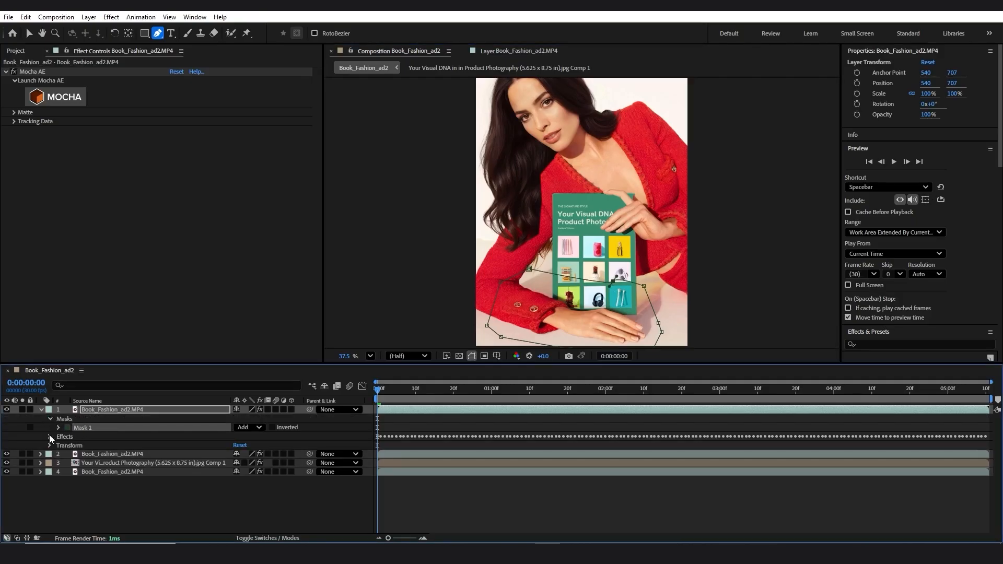
pyautogui.click(59, 428)
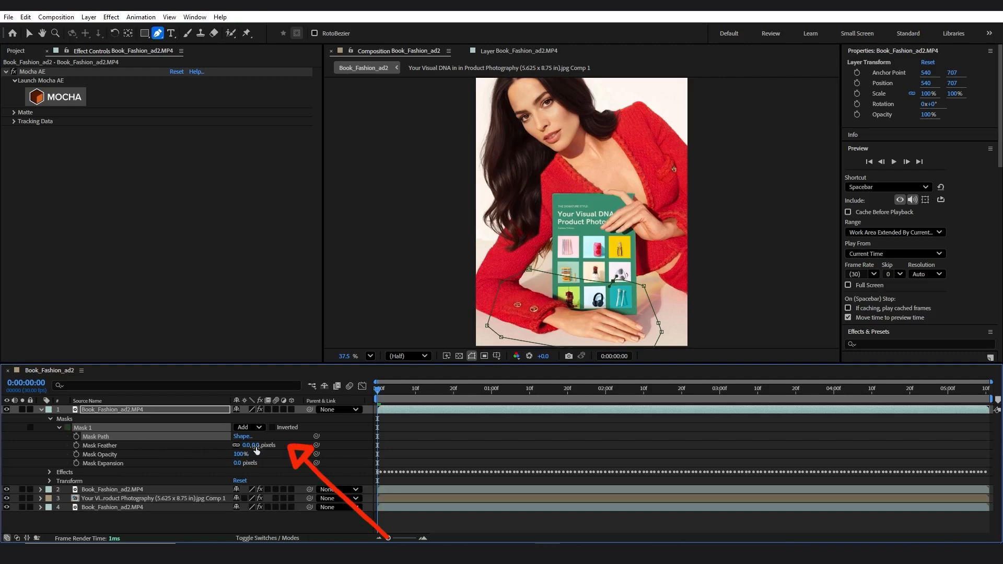
pyautogui.moveTo(252, 446); pyautogui.dragTo(281, 446)
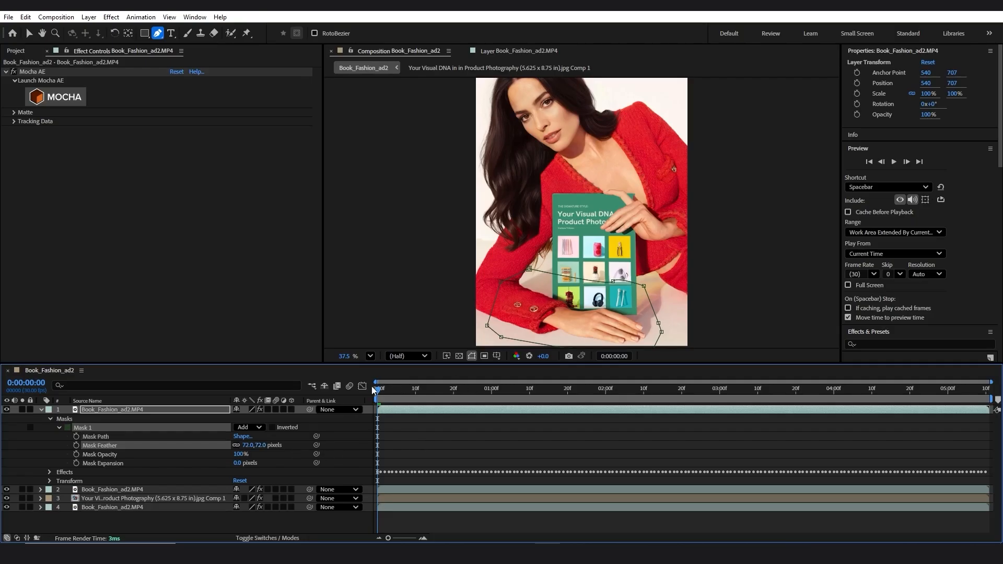
# Adjust the mask's upper edge over the book at the first frame, adding a point near the book's left side.
pyautogui.moveTo(380, 392)
pyautogui.mouseDown()
pyautogui.moveTo(776, 416)
pyautogui.moveTo(426, 387)
pyautogui.moveTo(537, 396)
pyautogui.moveTo(373, 401)
pyautogui.mouseUp()
pyautogui.moveTo(614, 281); pyautogui.dragTo(612, 278)
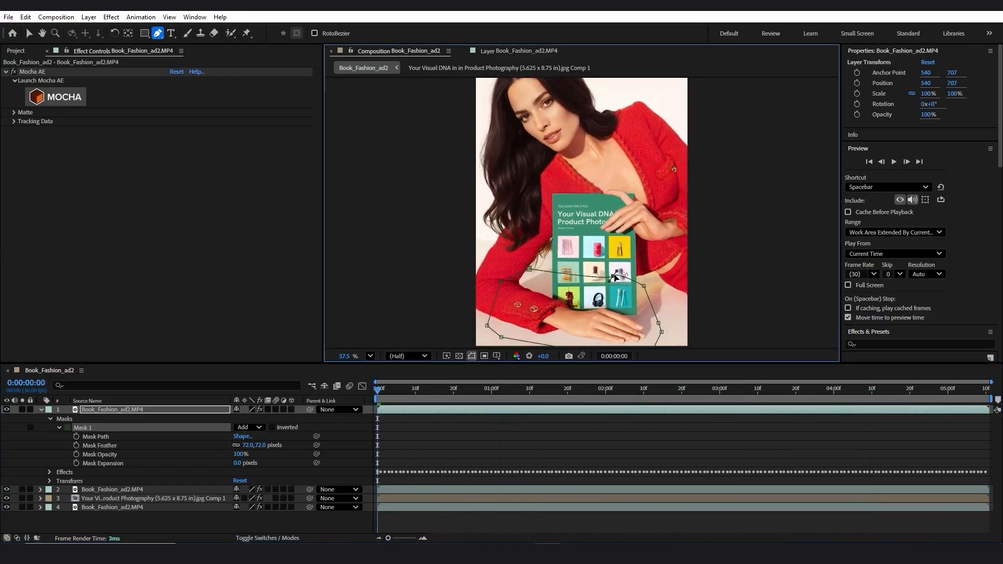
pyautogui.moveTo(532, 269); pyautogui.dragTo(564, 268)
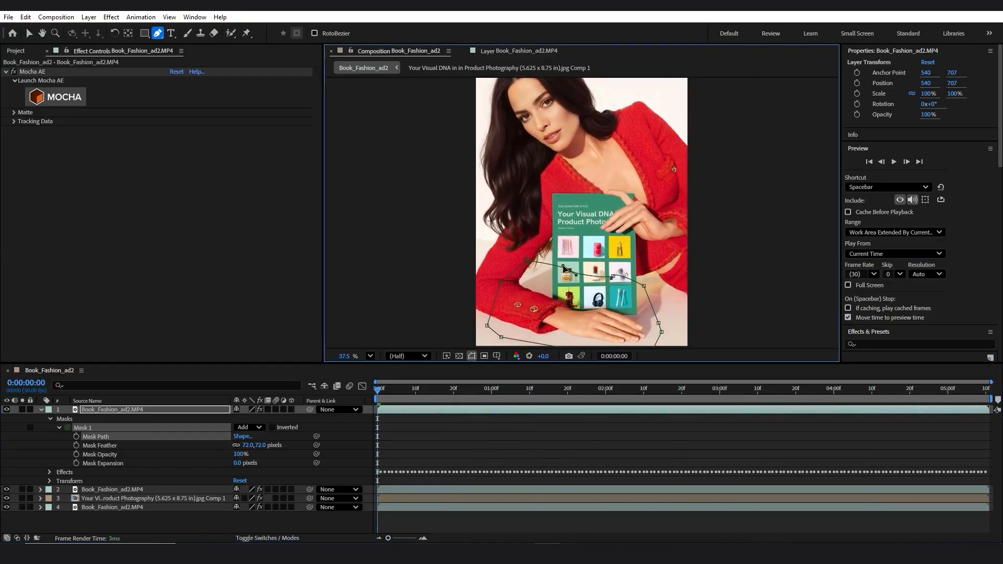
# Set the mask feather to 100 pixels and reshape the mask edge, raising its top points and lowering the one beside the book's right edge.
pyautogui.moveTo(248, 447); pyautogui.dragTo(263, 447)
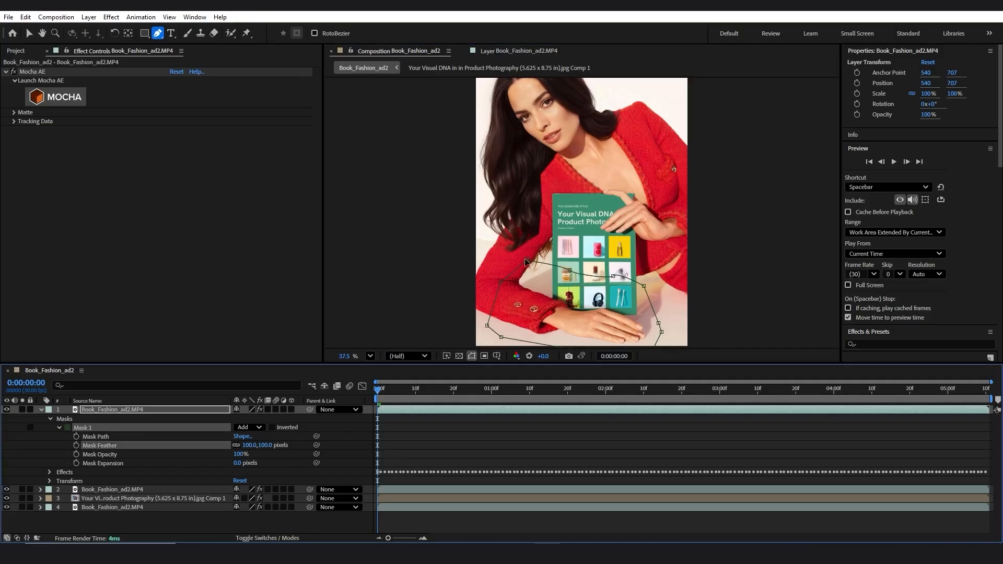
pyautogui.moveTo(526, 261); pyautogui.dragTo(542, 236)
pyautogui.moveTo(570, 271); pyautogui.dragTo(574, 265)
pyautogui.moveTo(644, 286); pyautogui.dragTo(646, 300)
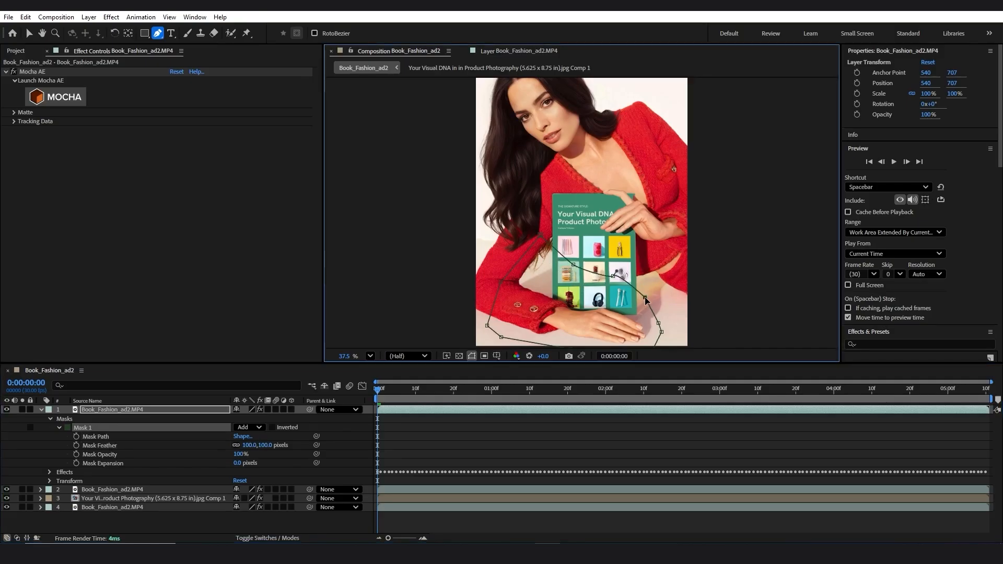
# At 0:00:01:05, raise the mask's top point, set the mask feather to 161 pixels and preview the clip from the start.
pyautogui.moveTo(515, 388); pyautogui.dragTo(511, 419)
pyautogui.moveTo(541, 237); pyautogui.dragTo(547, 216)
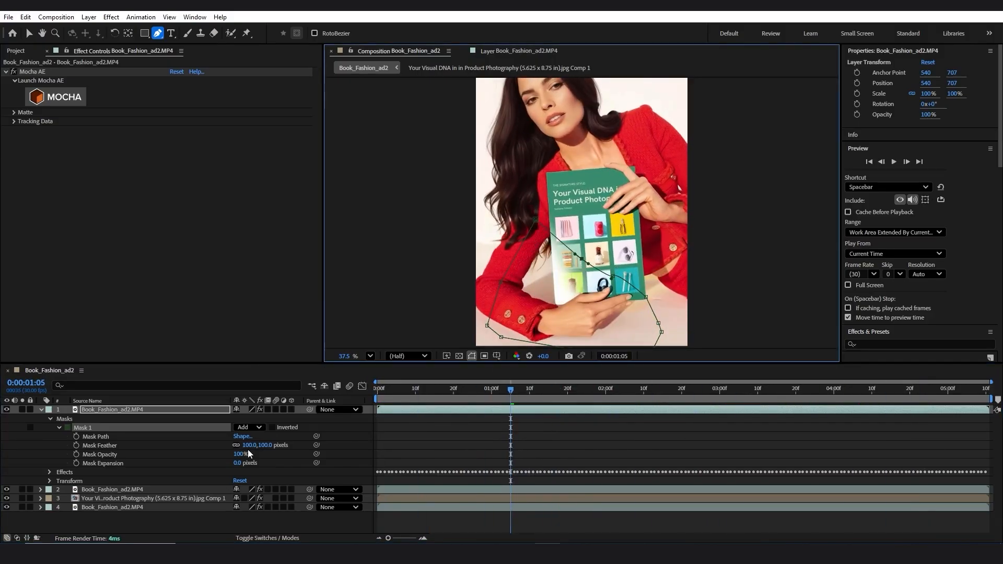
pyautogui.moveTo(249, 445); pyautogui.dragTo(275, 445)
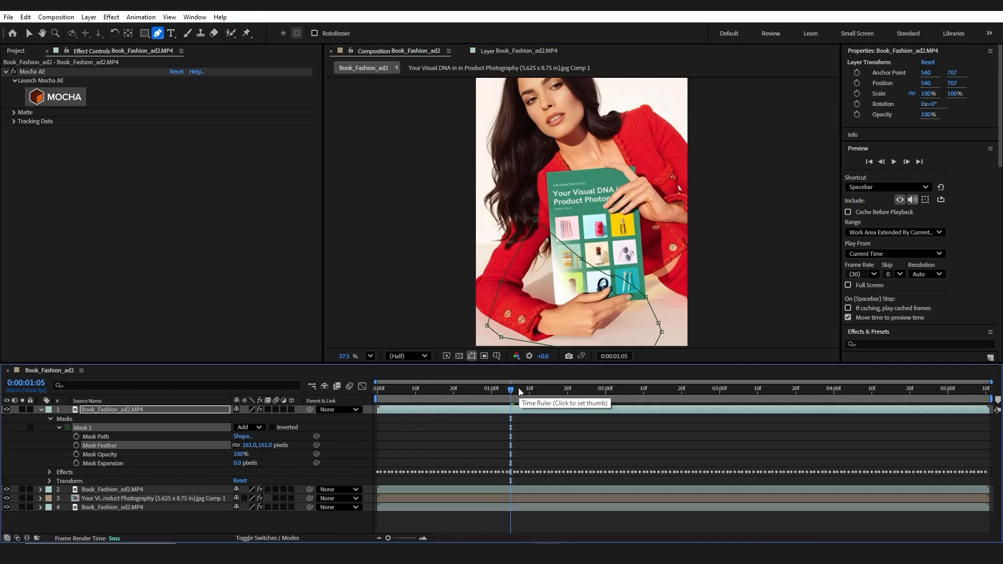
pyautogui.press('space')
pyautogui.moveTo(748, 425); pyautogui.dragTo(367, 437)
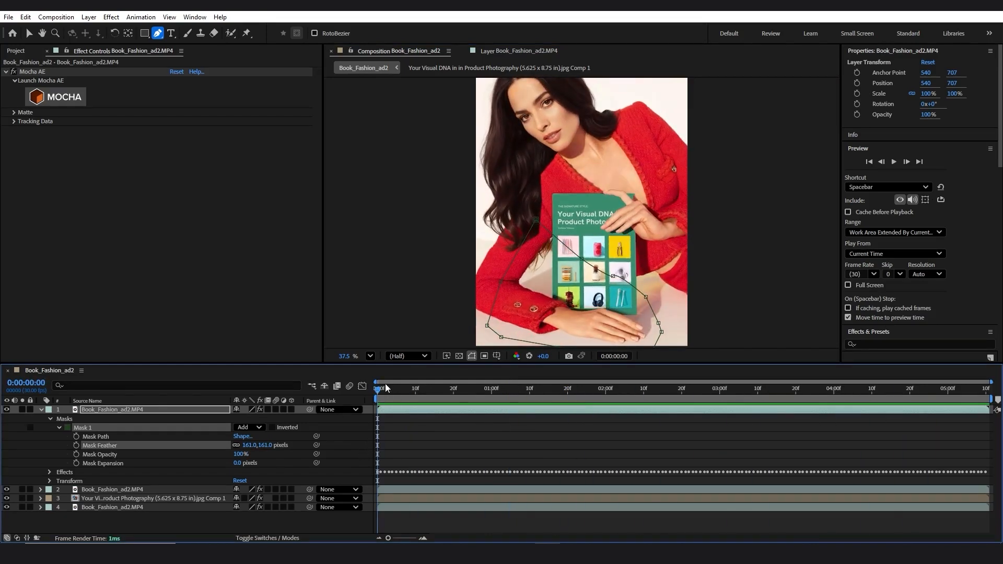
# Start keyframing Mask 1's path at 0:00:03:10 and shift the whole mask slightly left and down at 0:00:05:01.
pyautogui.moveTo(377, 392)
pyautogui.mouseDown()
pyautogui.moveTo(641, 432)
pyautogui.moveTo(519, 422)
pyautogui.moveTo(552, 430)
pyautogui.moveTo(867, 459)
pyautogui.moveTo(737, 455)
pyautogui.moveTo(754, 461)
pyautogui.mouseUp()
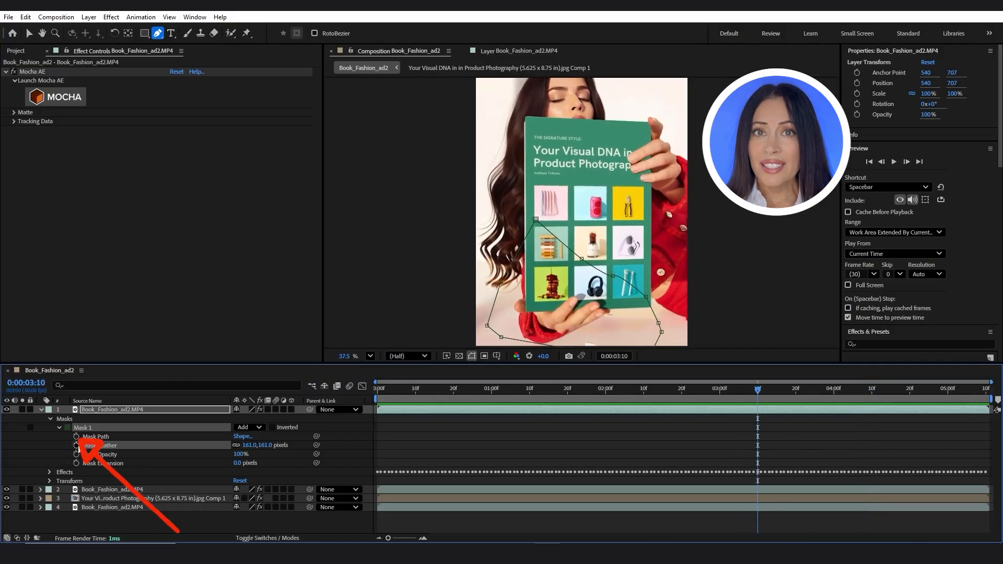
pyautogui.click(77, 436)
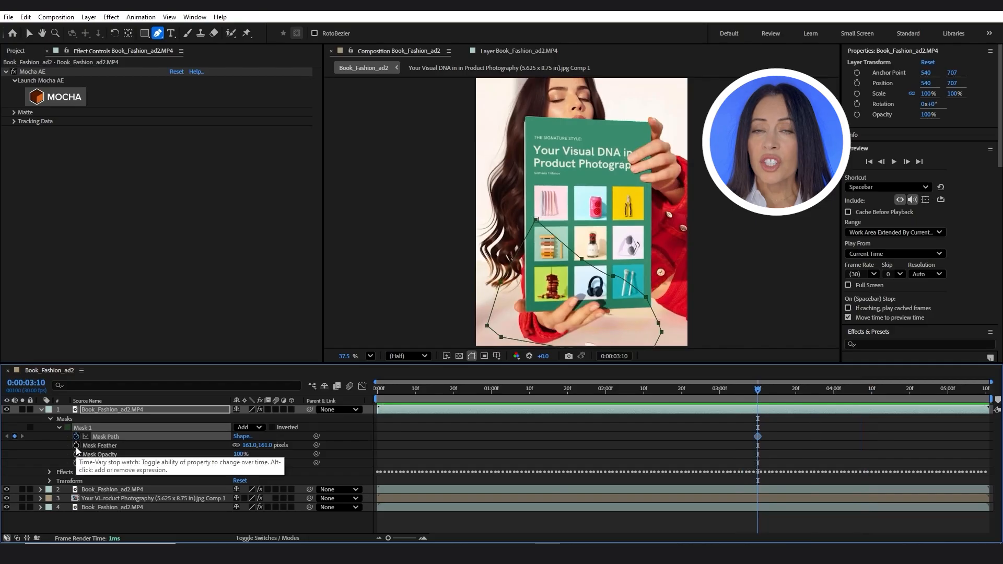
pyautogui.moveTo(758, 392); pyautogui.dragTo(952, 435)
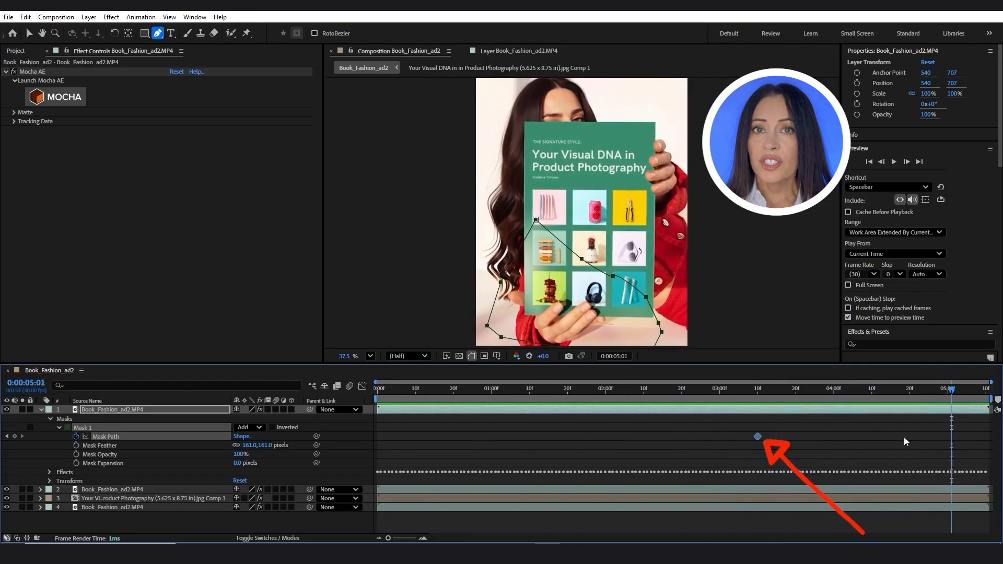
pyautogui.moveTo(534, 220); pyautogui.dragTo(511, 229)
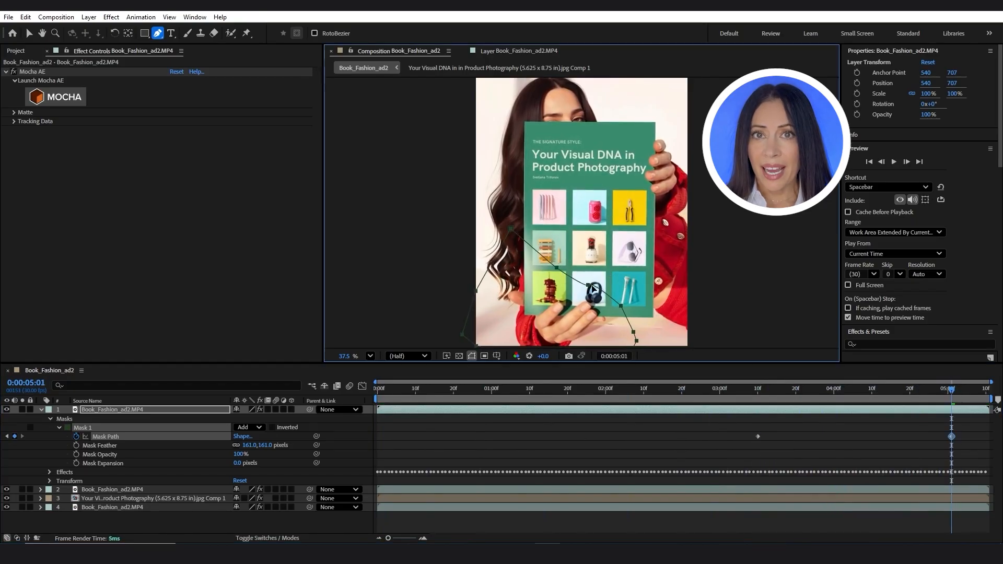
# Reshape the mask's upper edge at 0:00:05:01, lowering its points around the lower hand's fingers, and check the clip's end.
pyautogui.moveTo(589, 288); pyautogui.dragTo(571, 304)
pyautogui.moveTo(556, 268); pyautogui.dragTo(615, 327)
pyautogui.moveTo(511, 231); pyautogui.dragTo(515, 314)
pyautogui.click(568, 296)
pyautogui.moveTo(604, 305); pyautogui.dragTo(613, 325)
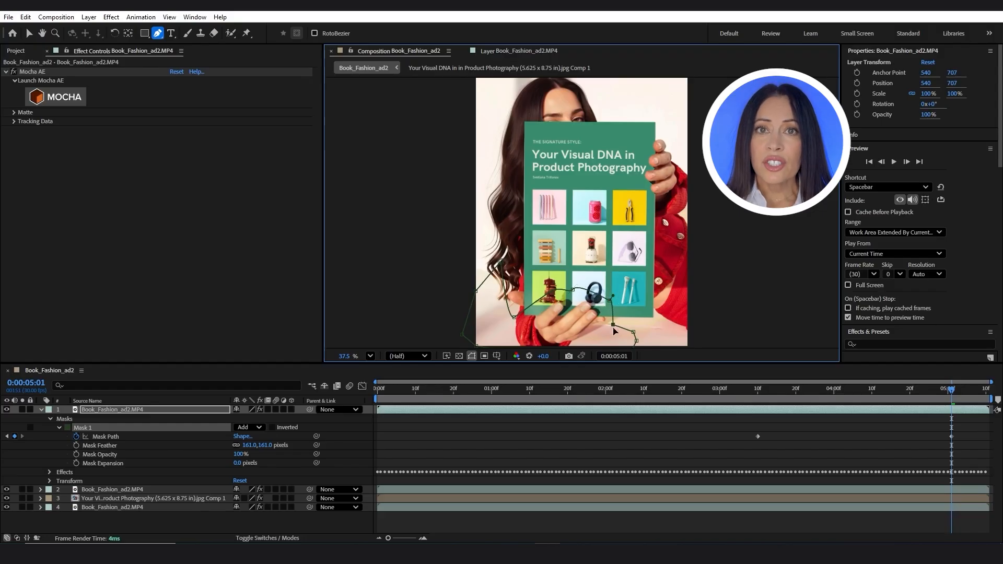
pyautogui.moveTo(948, 384); pyautogui.dragTo(987, 419)
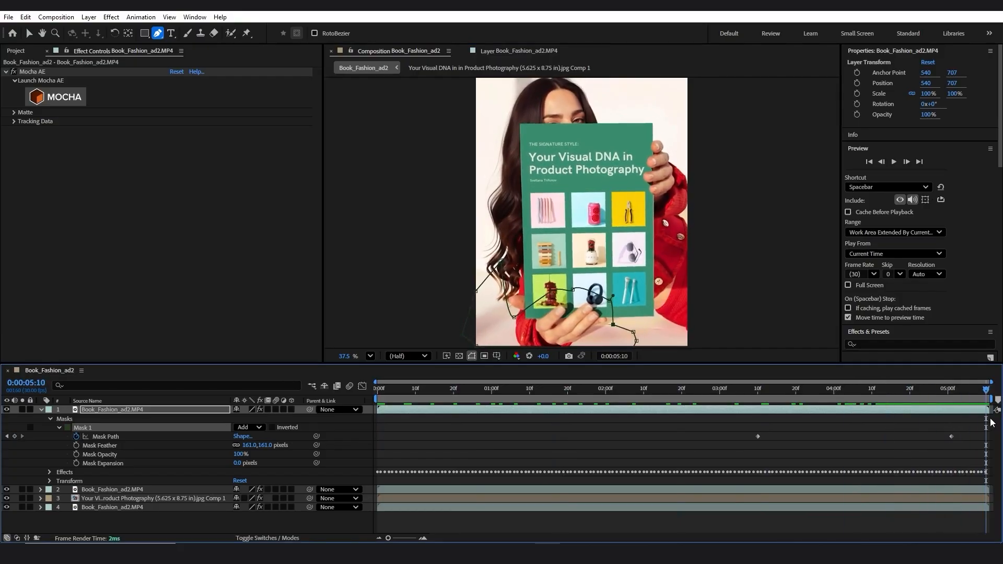
# Collapse the top layer's mask properties and preview the finished composite from the first frame.
pyautogui.press('Home')
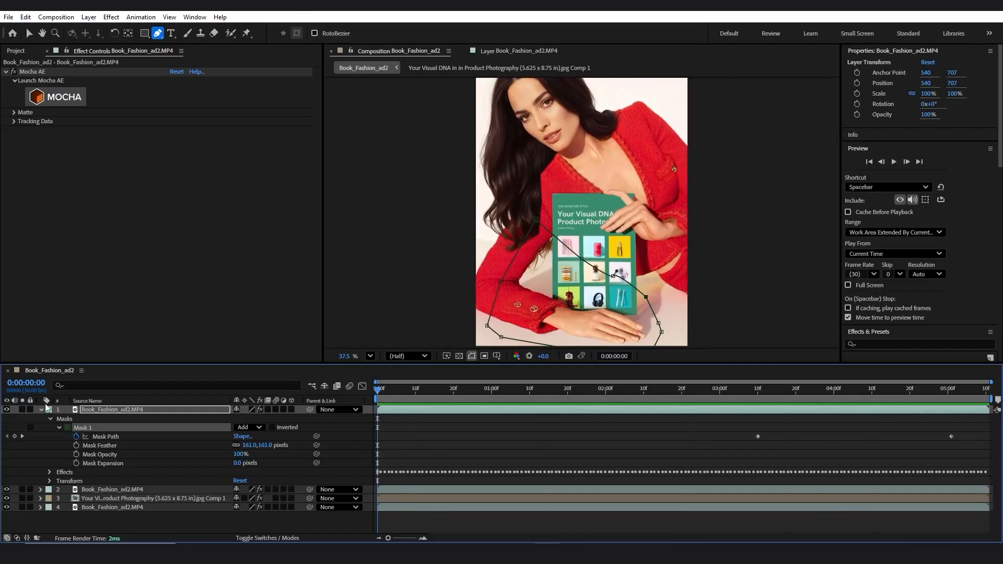
pyautogui.click(53, 420)
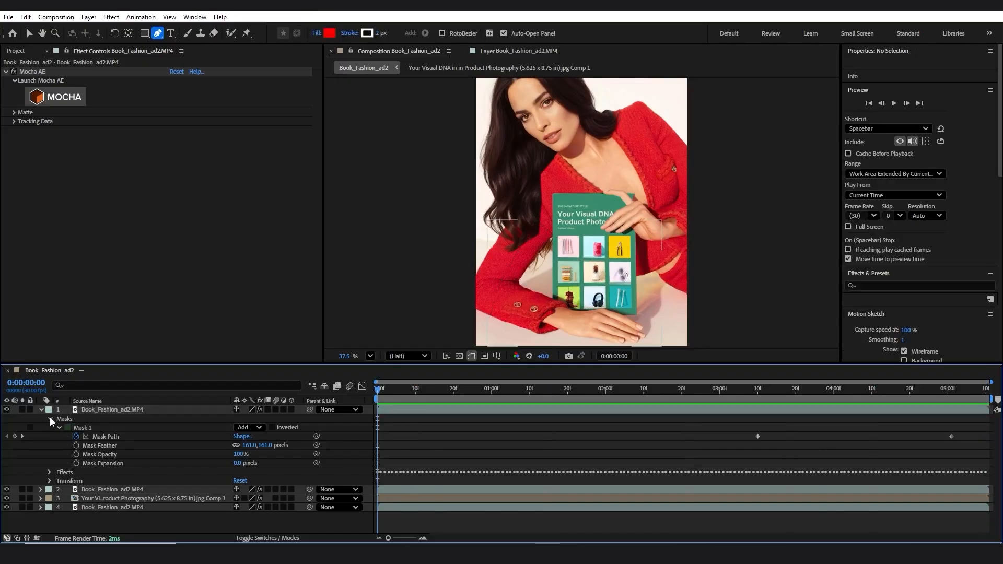
pyautogui.click(50, 419)
pyautogui.click(41, 410)
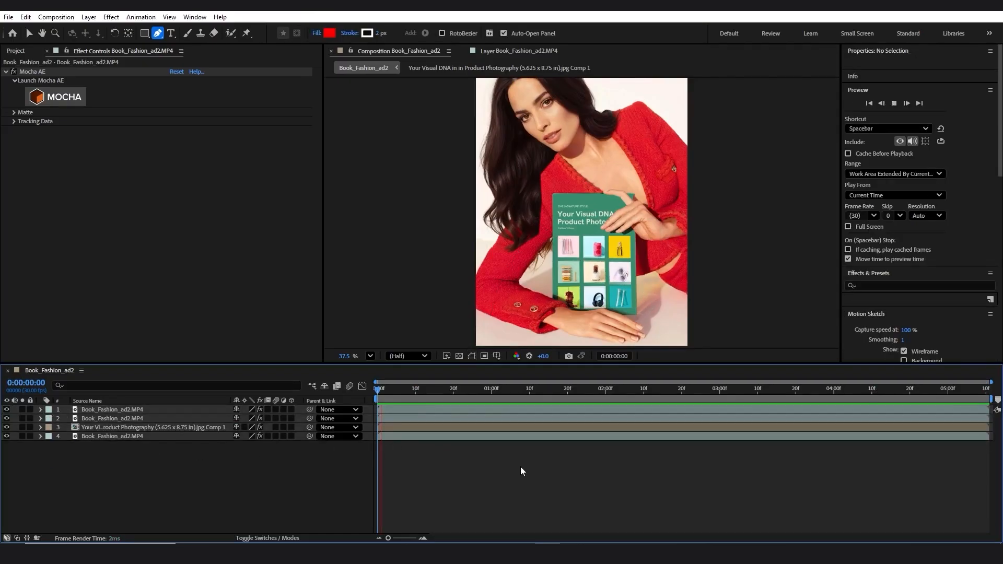
pyautogui.press('space')
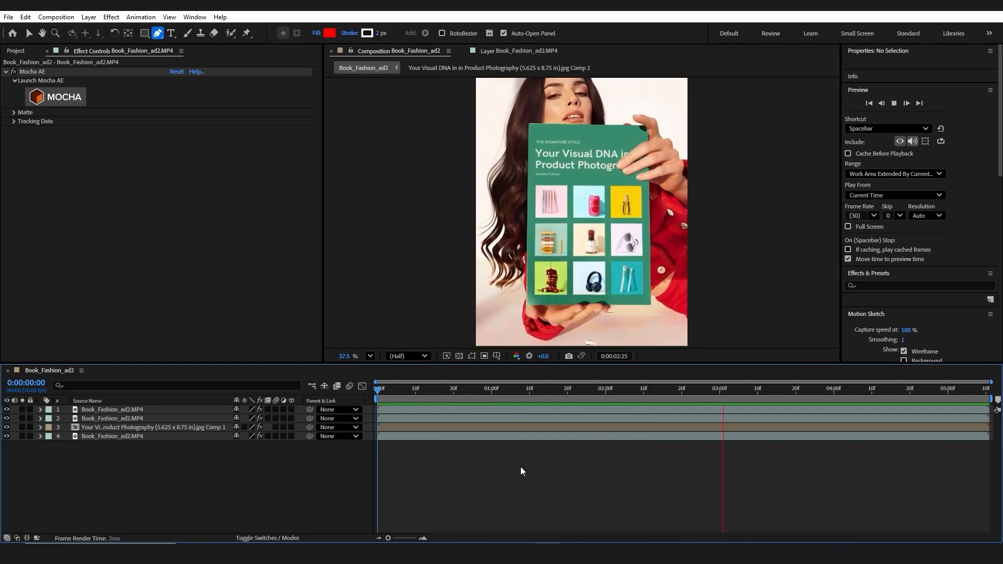
pyautogui.press('space')
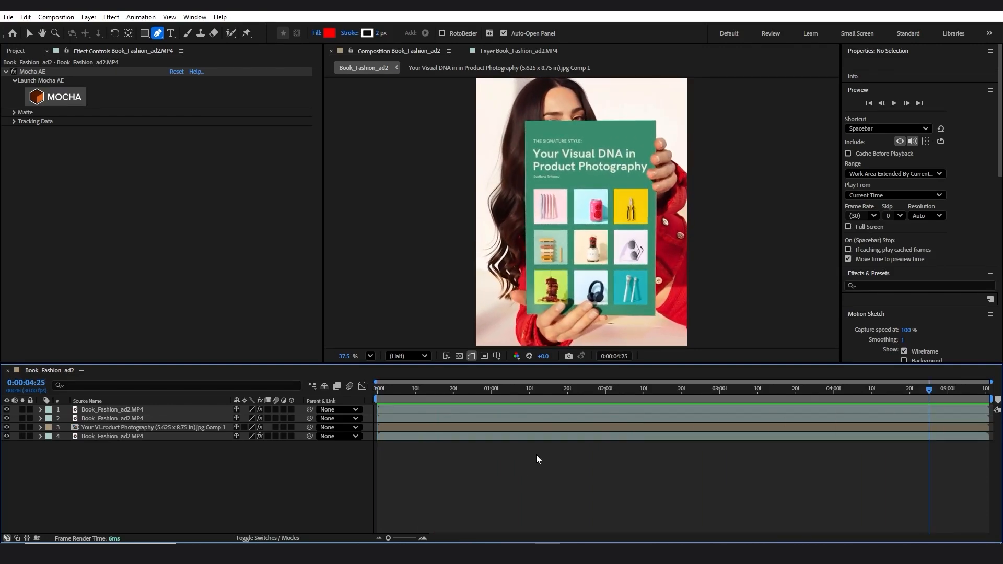
# Add the Book_Fashion_ad2 composition to the render queue, keeping its render settings, and set the output file to Book_Fashion_ad2.mp4.
pyautogui.click(7, 17)
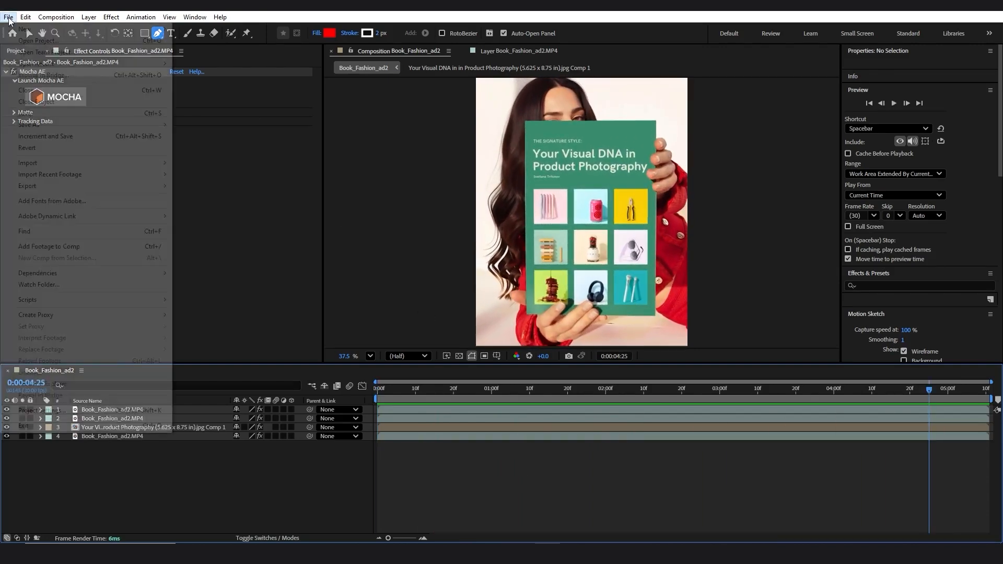
pyautogui.moveTo(49, 191)
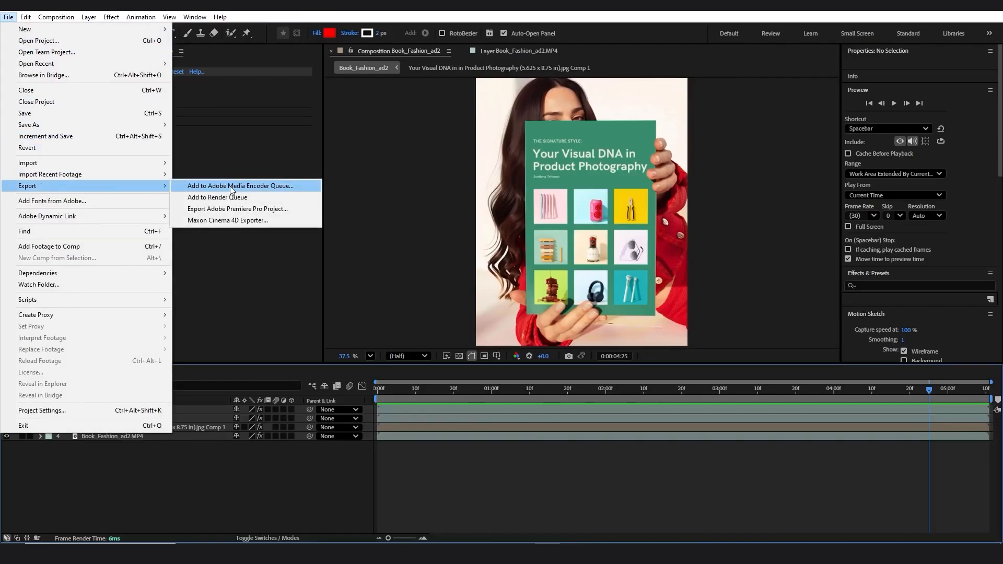
pyautogui.click(219, 199)
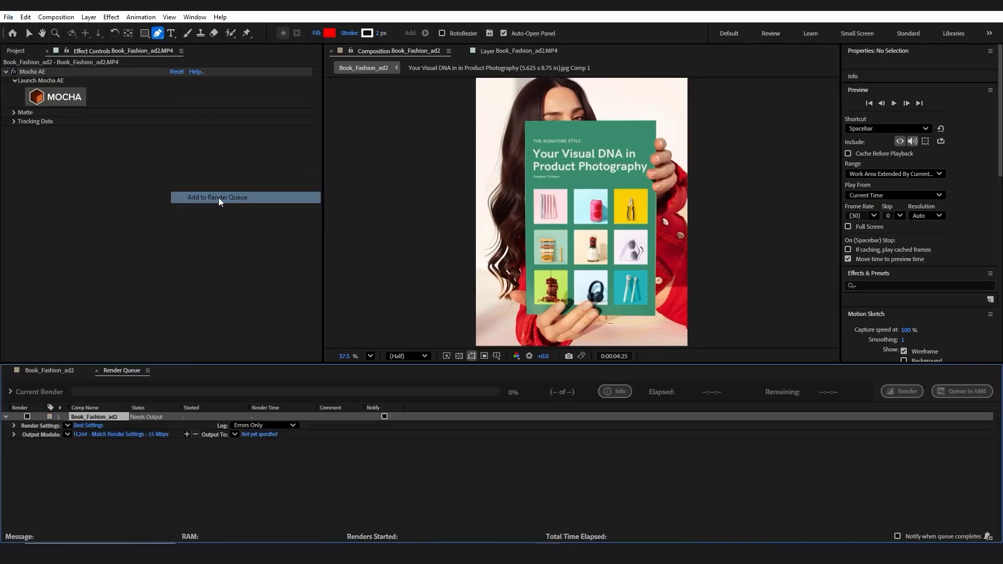
pyautogui.click(86, 425)
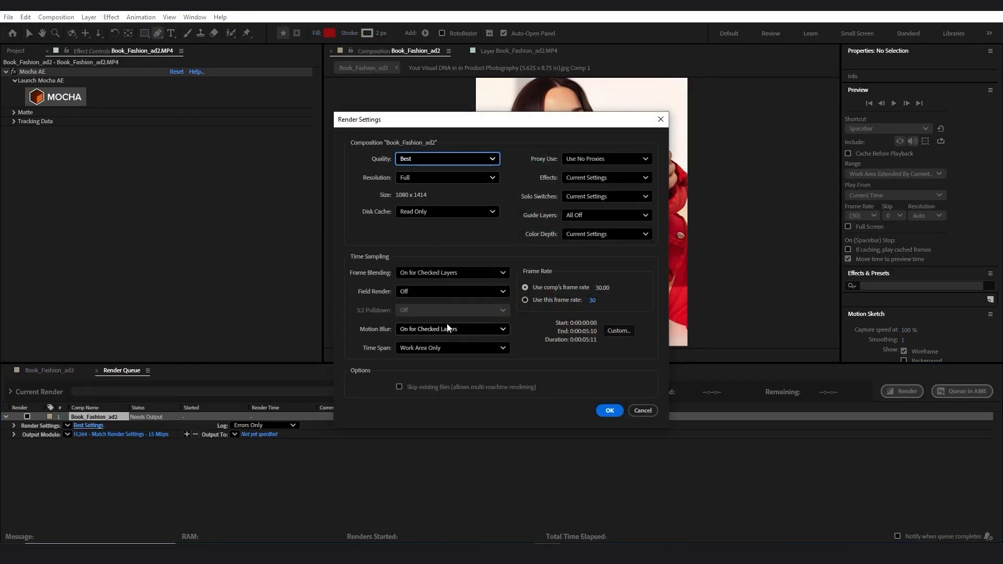
pyautogui.click(642, 411)
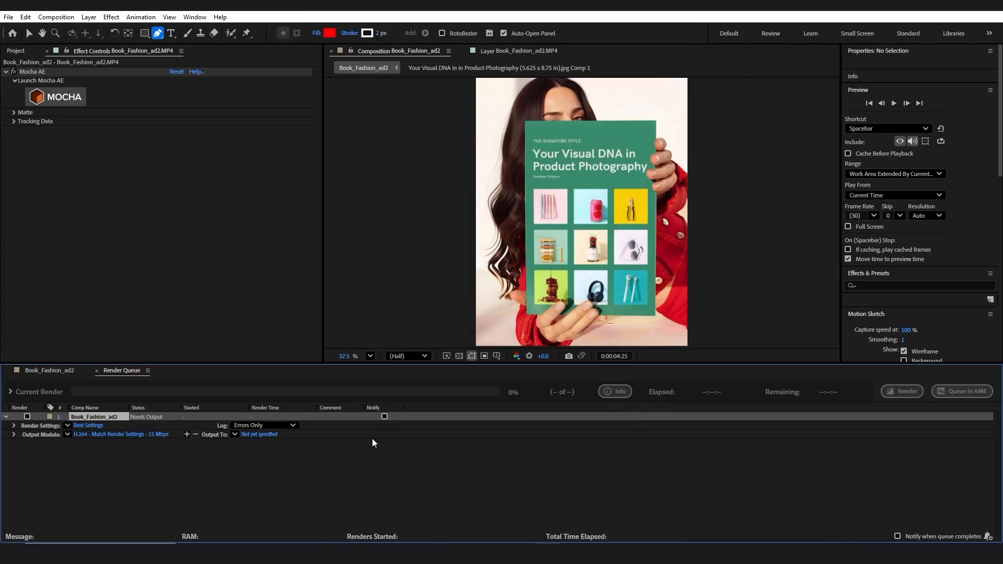
pyautogui.click(259, 435)
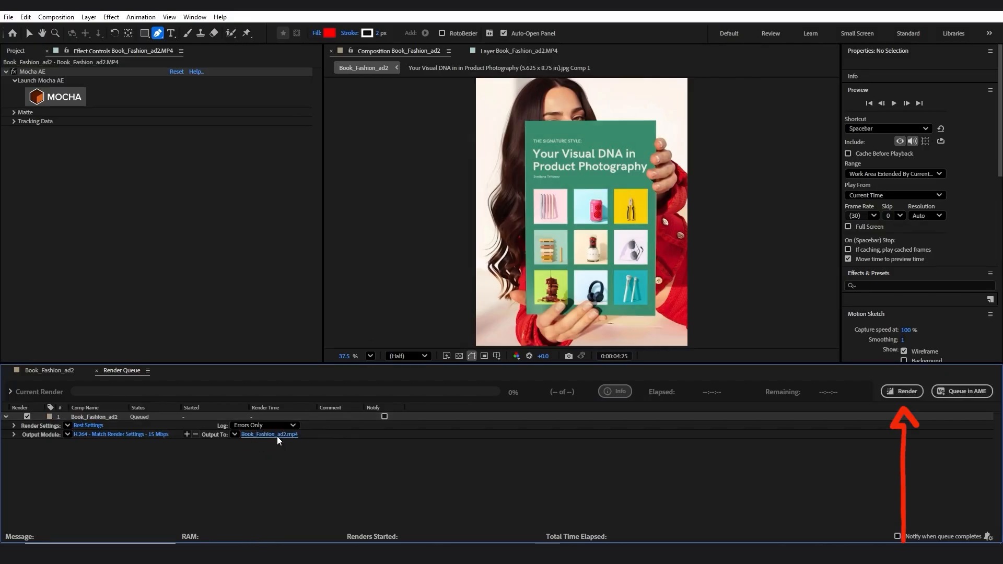